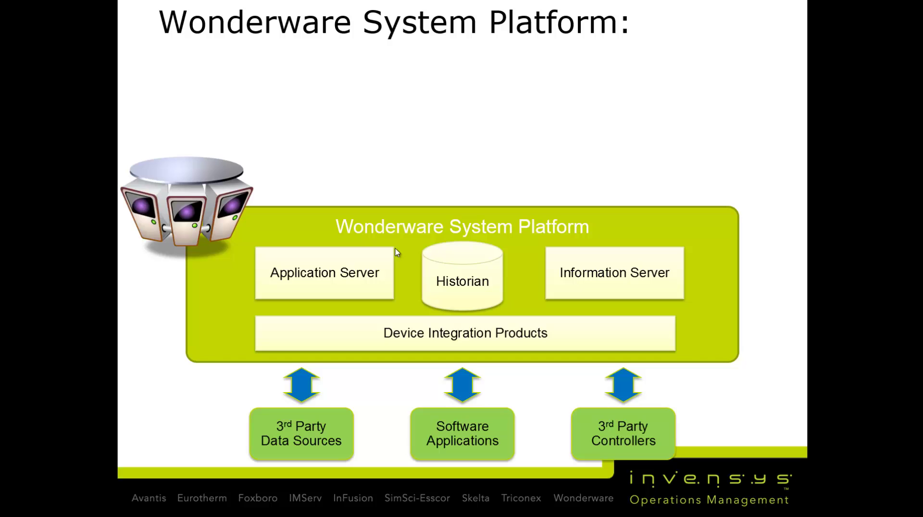
Step: Advance the slide animations to show the Wonderware Clients tier with InTouch, Historian Client and Information Server boxes
click(395, 249)
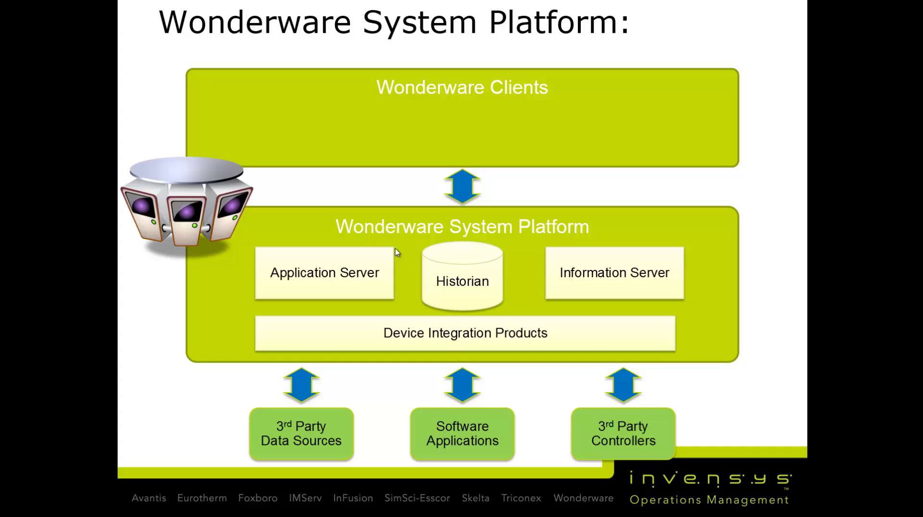
click(395, 249)
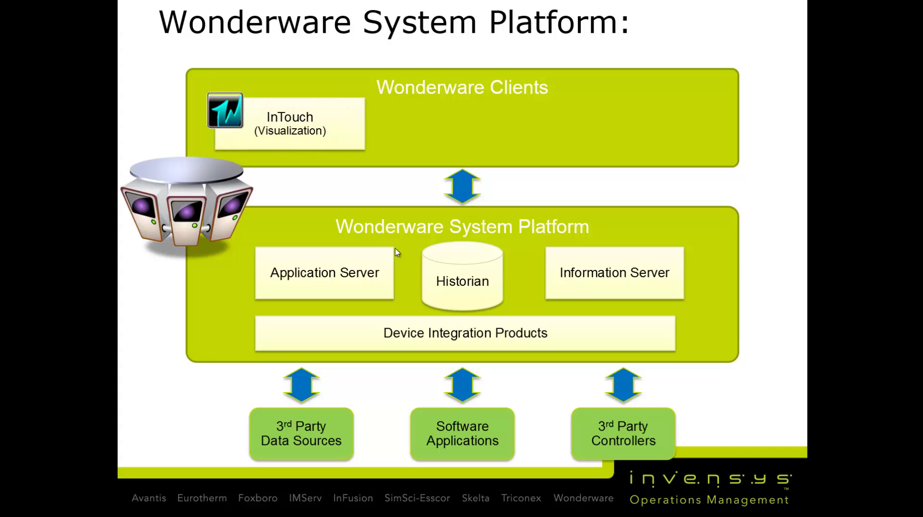
click(395, 249)
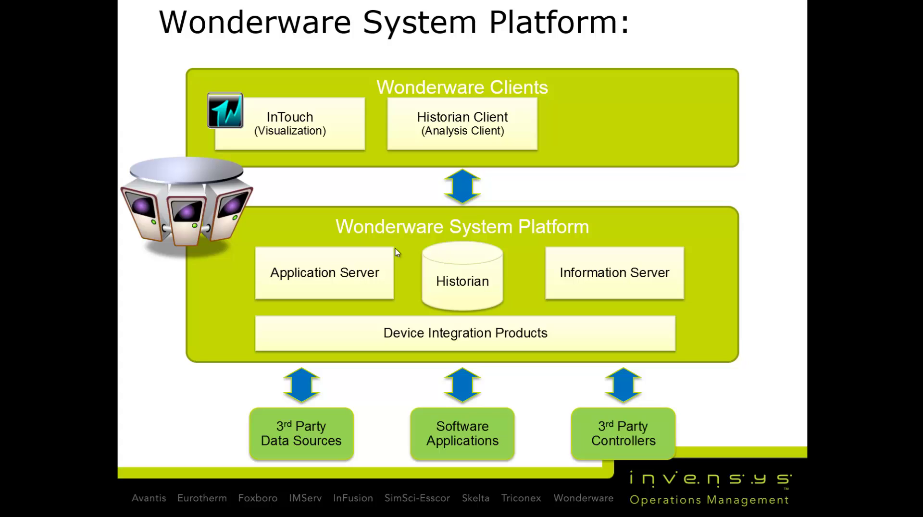
click(395, 248)
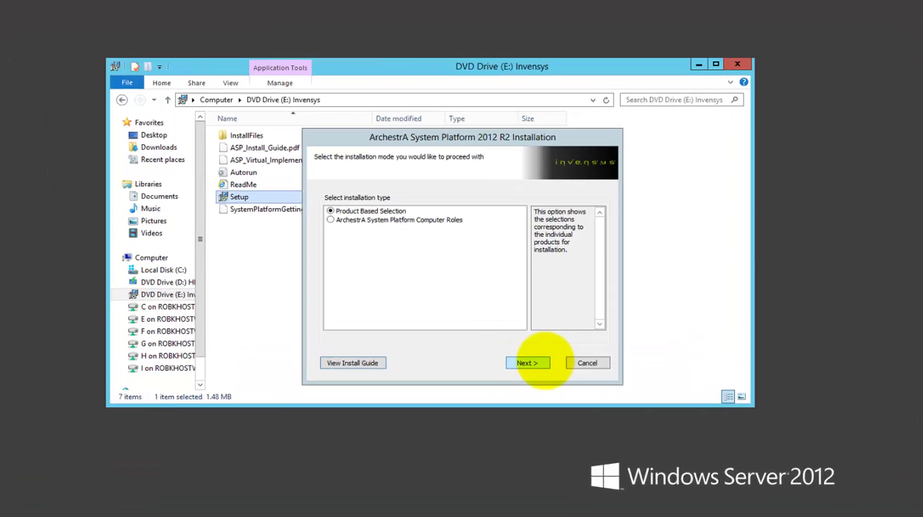
Step: Install Wonderware InTouch 2012 R2 via product-based selection with its SQL Server prerequisite, then launch Application Manager
click(518, 331)
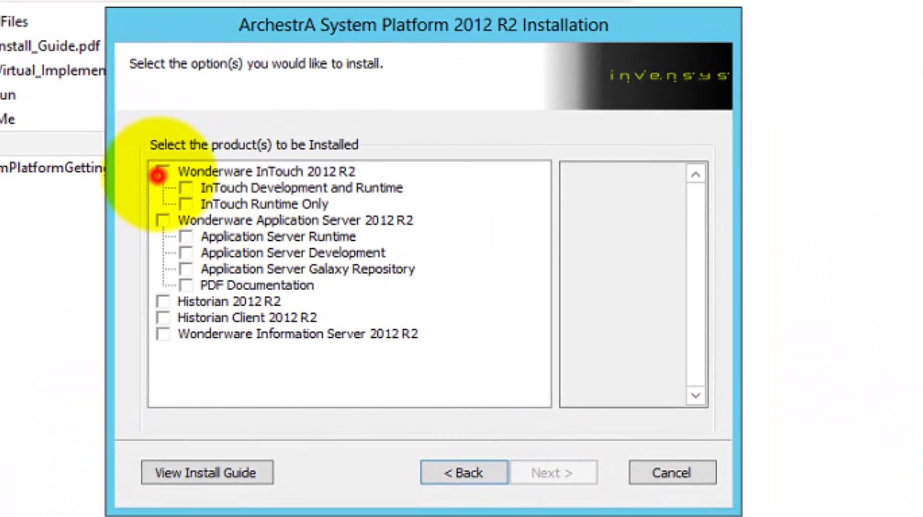
click(159, 174)
click(555, 474)
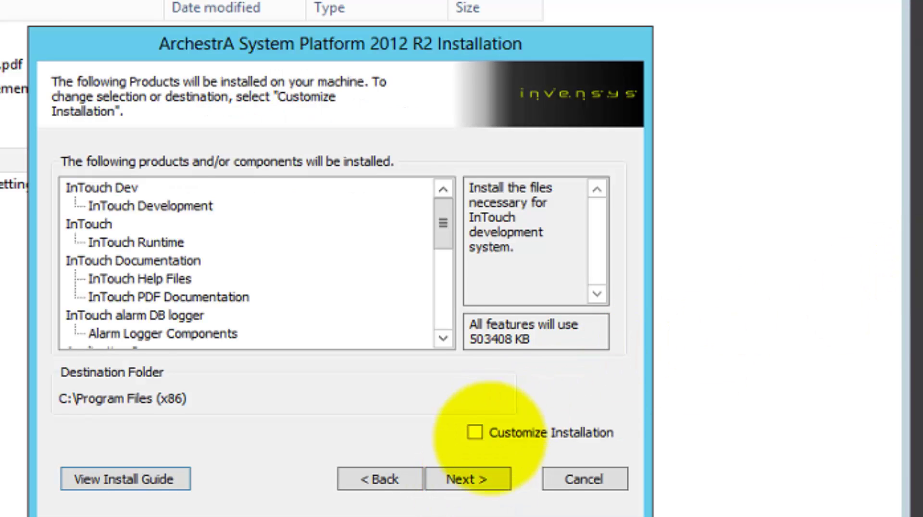
click(470, 479)
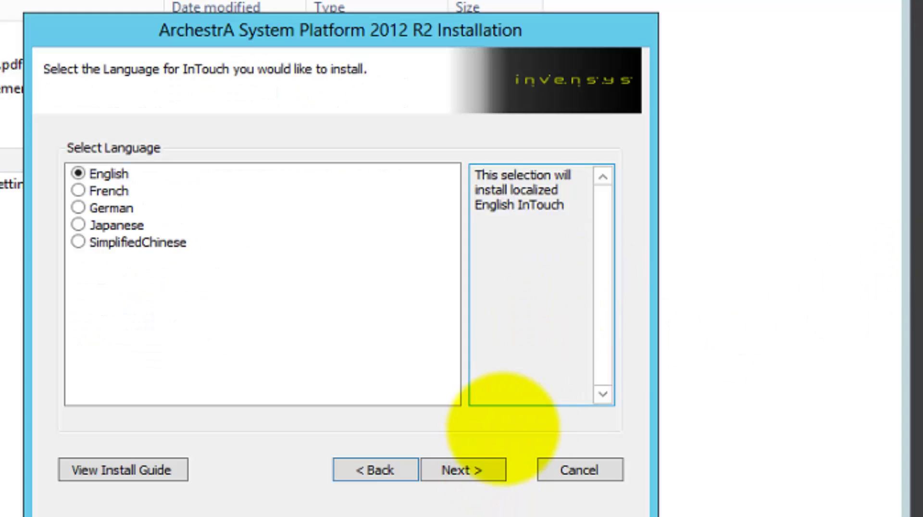
click(479, 467)
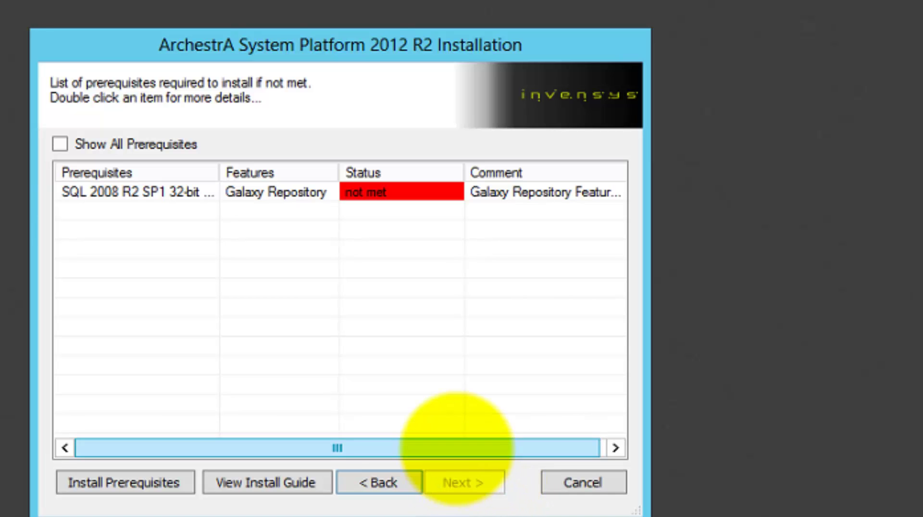
click(161, 481)
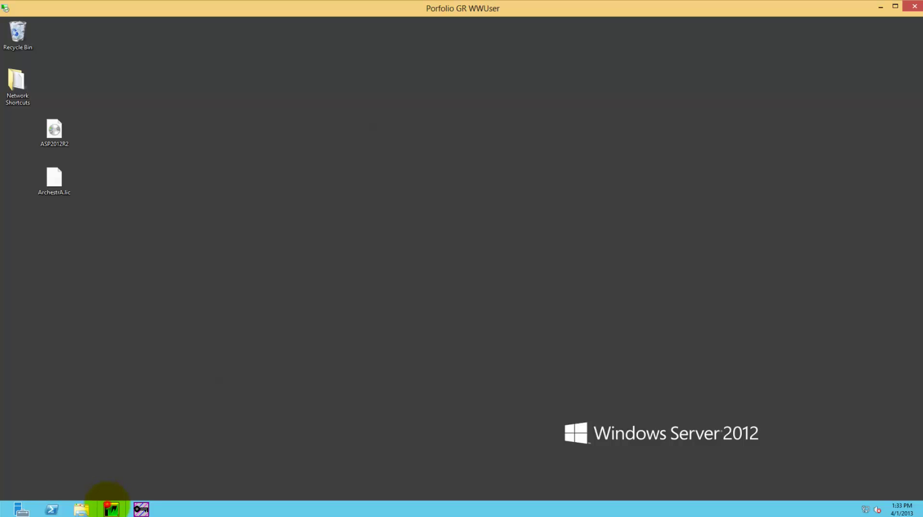
click(107, 504)
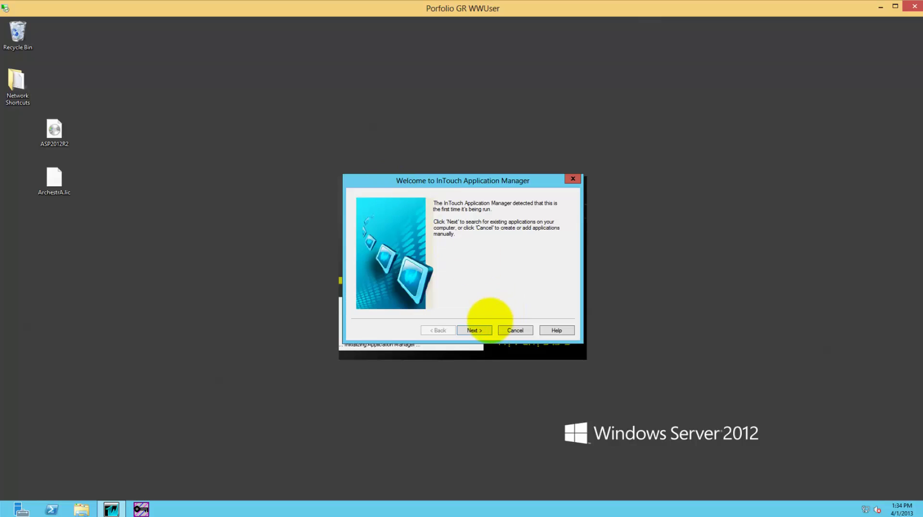
Step: Let the welcome wizard search for existing applications, then widen the Path column to show full folder paths
click(481, 328)
click(480, 328)
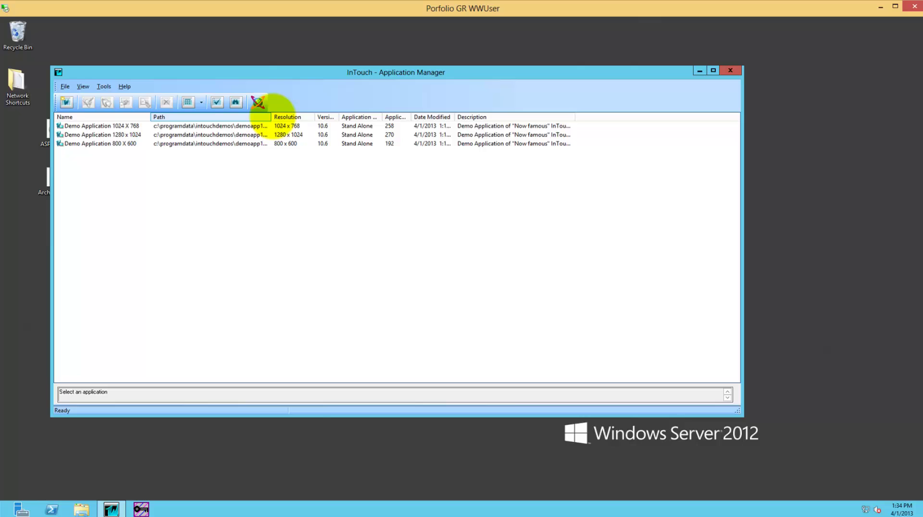
drag(270, 117, 398, 120)
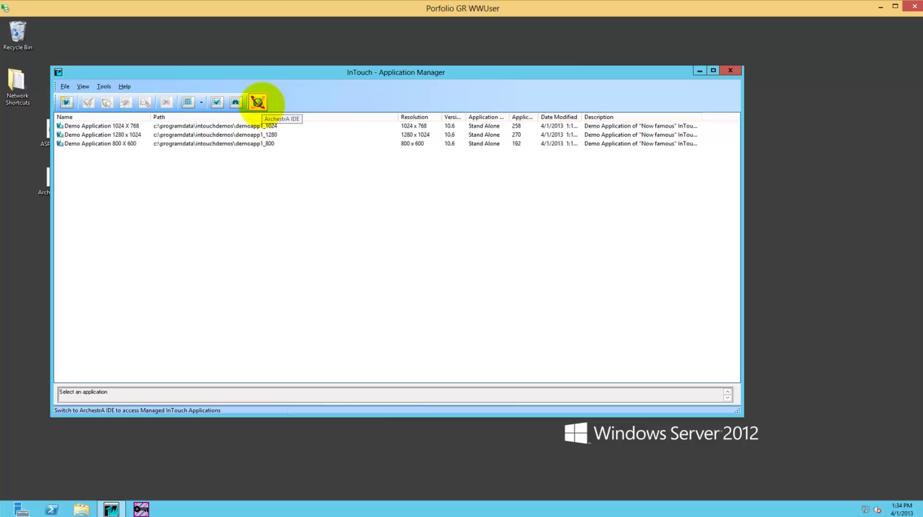
Step: Create the MyInTouch_App galaxy from ArchestrA IDE and connect to it
click(257, 102)
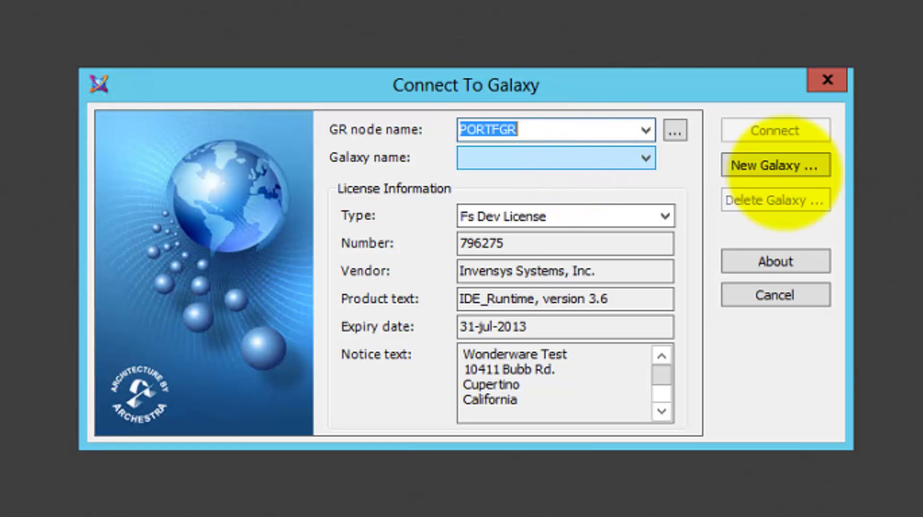
click(801, 165)
text(My)
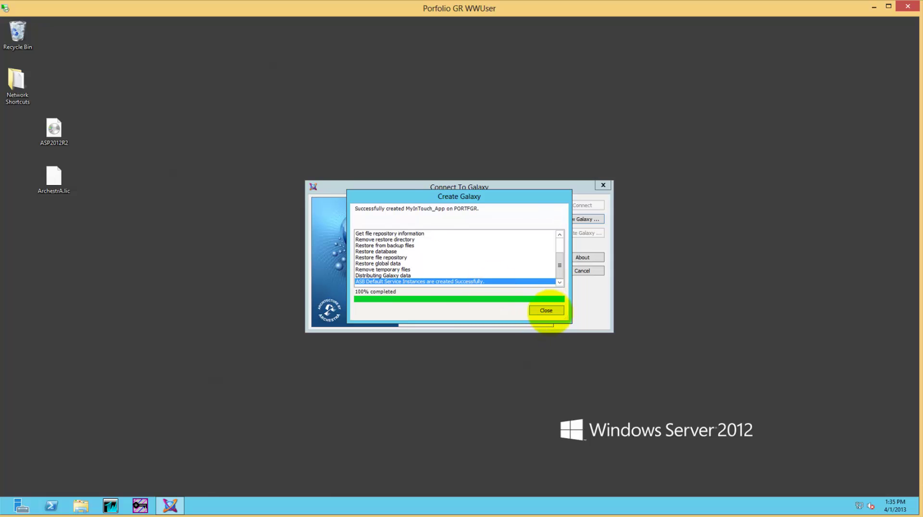
click(542, 310)
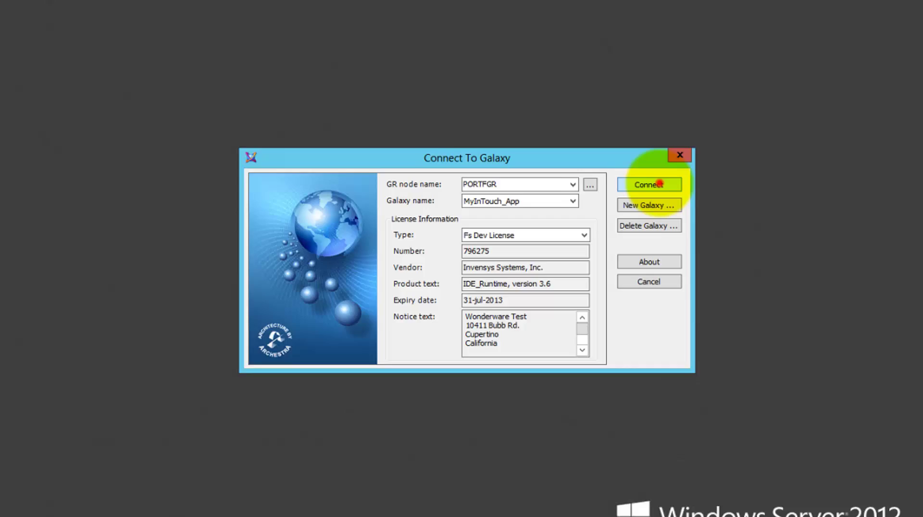
click(774, 141)
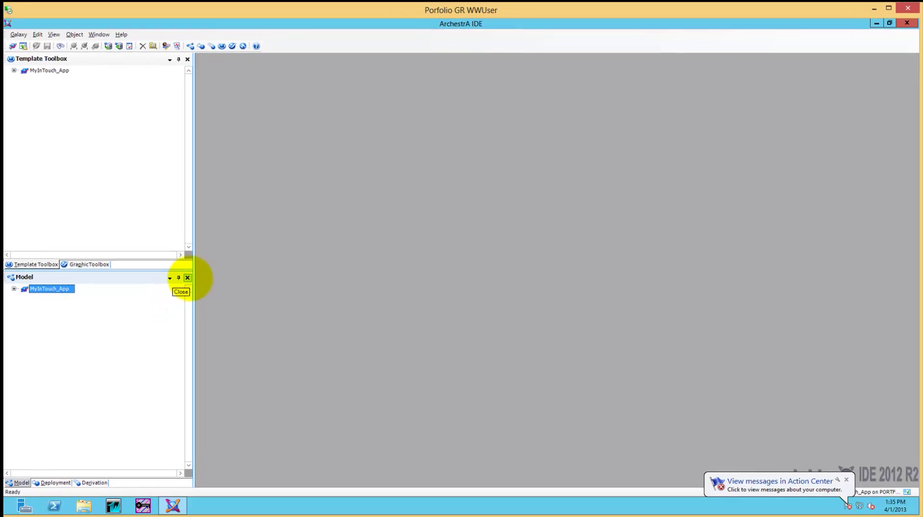
Step: Close the Model, Deployment and Derivation views, widen the Template Toolbox and expand System to $InTouchViewApp
click(191, 279)
click(191, 279)
click(185, 277)
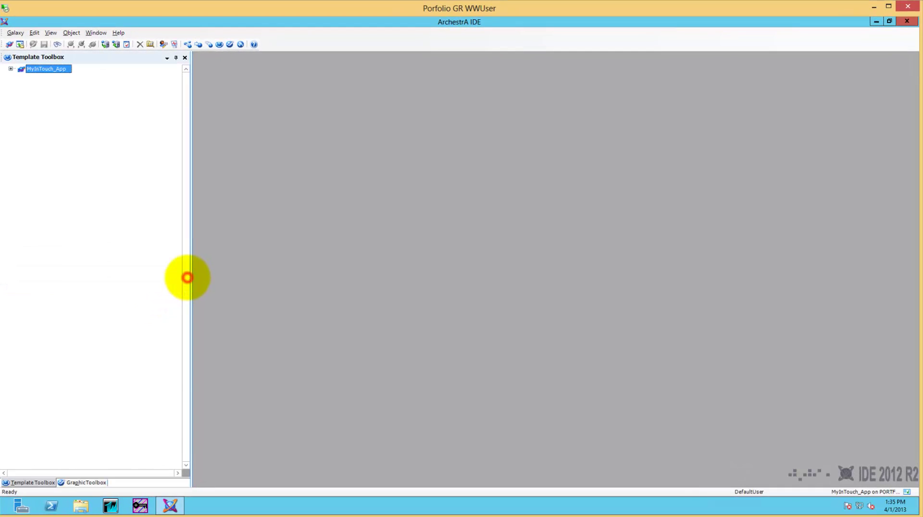
drag(192, 275, 356, 281)
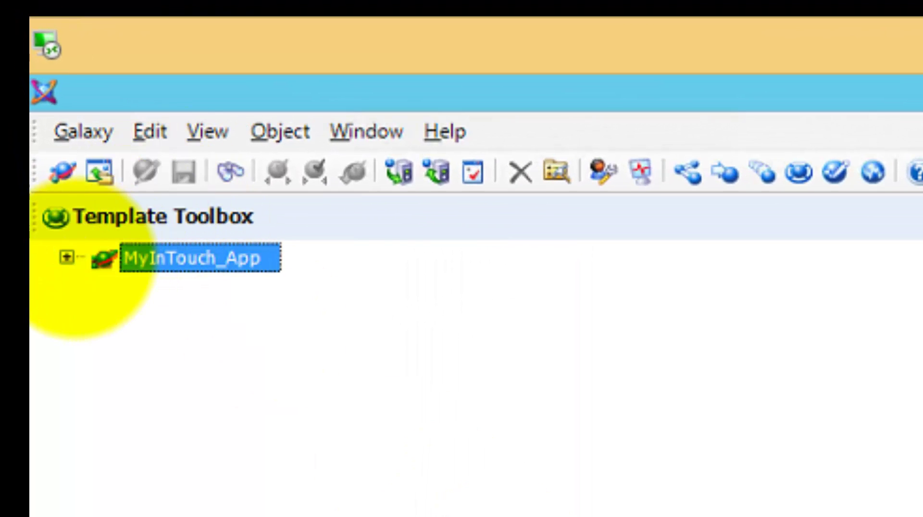
click(65, 257)
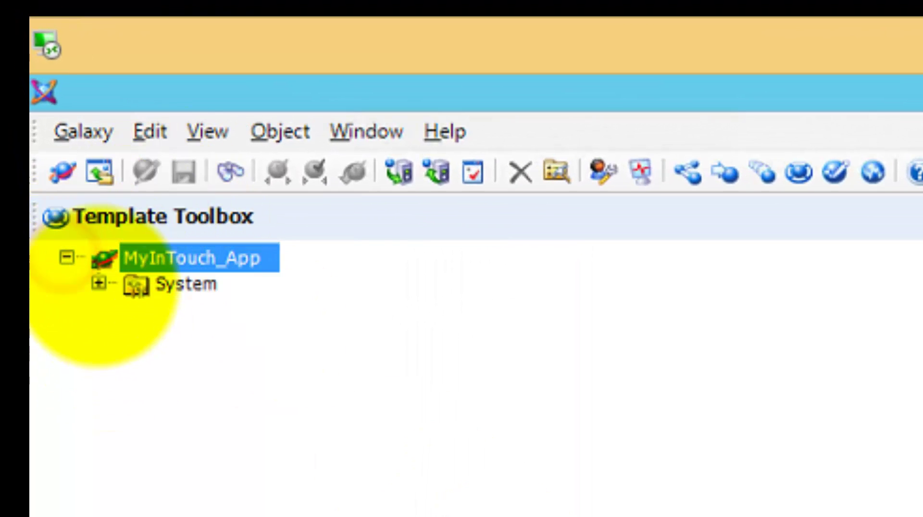
click(98, 283)
click(245, 310)
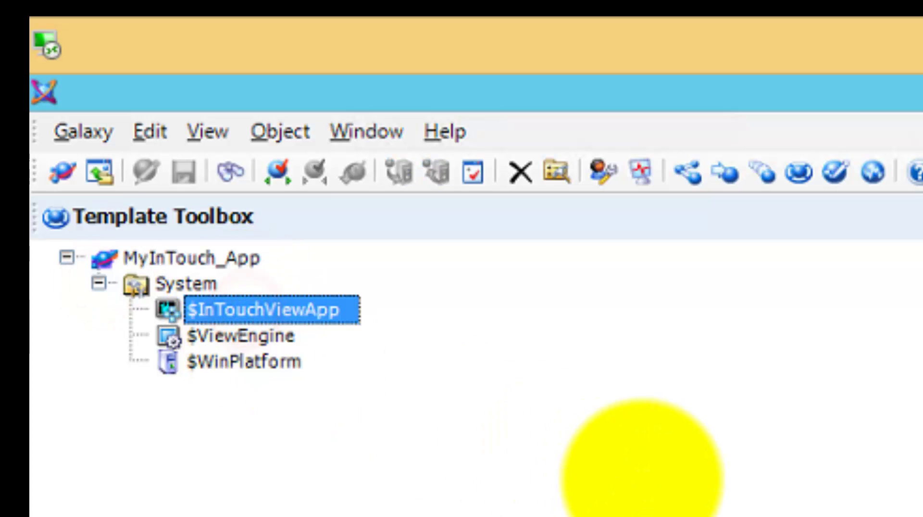
Step: Float the Graphic Toolbox and expand the ArchestrA Symbol Library down to Analog Meters
click(86, 482)
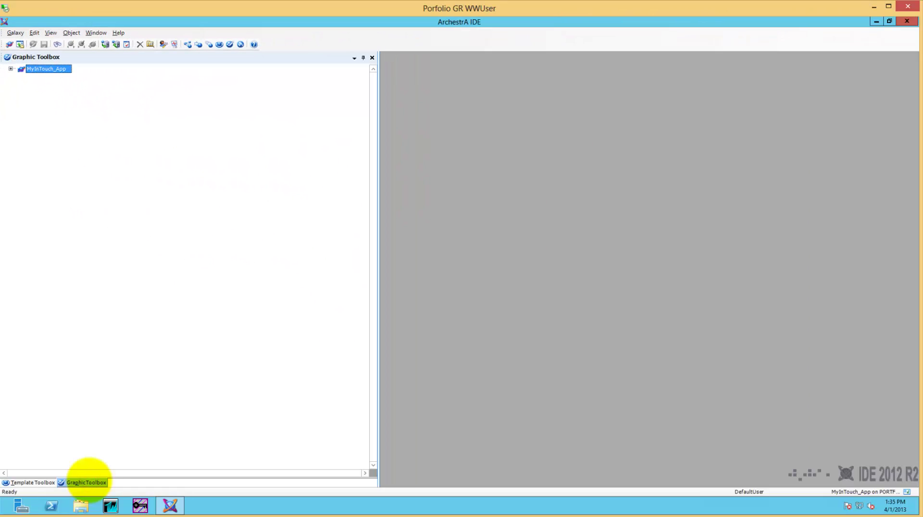
drag(87, 482, 397, 207)
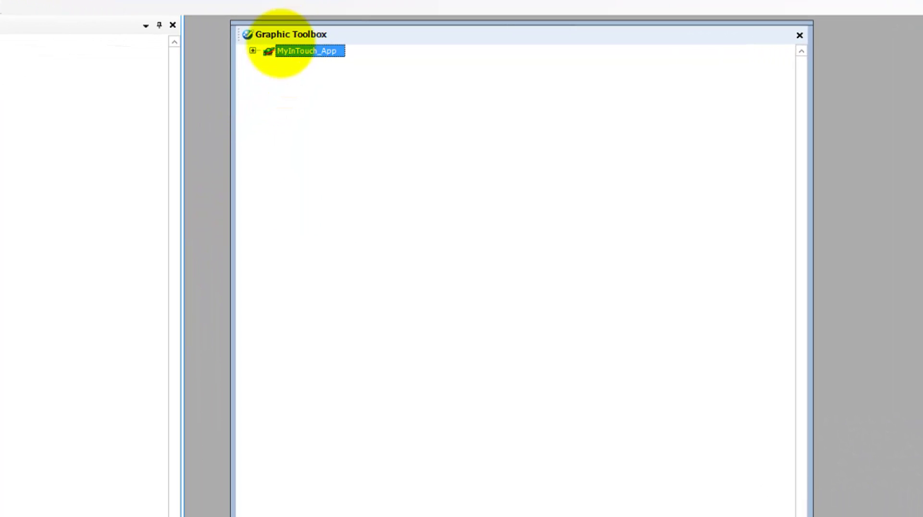
click(252, 50)
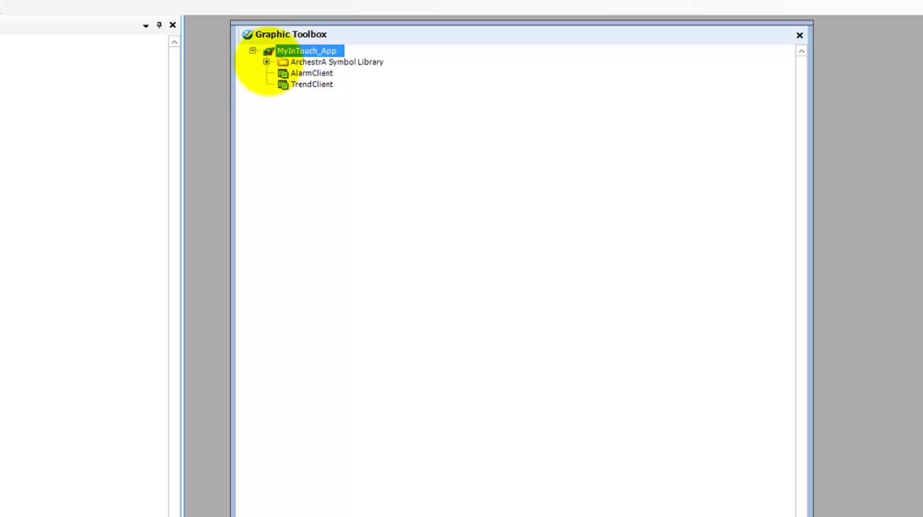
click(265, 62)
click(280, 73)
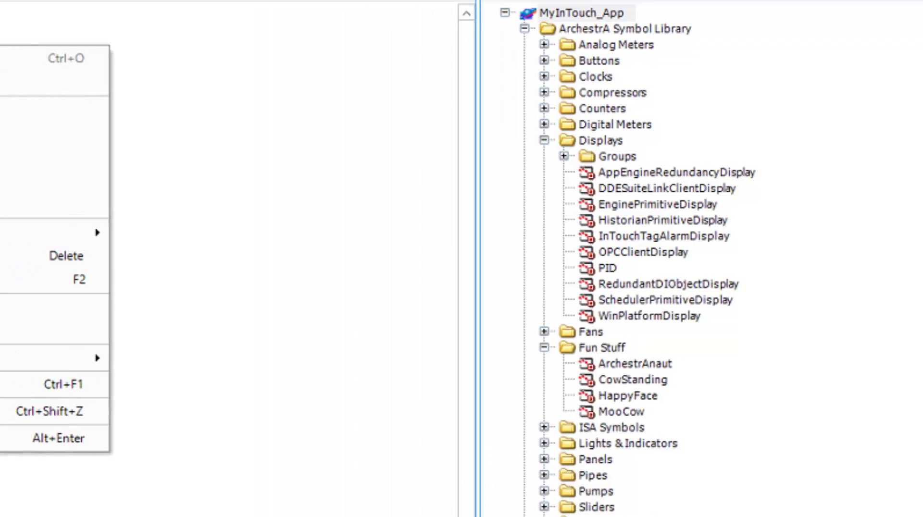
Step: Derive a new template $Demo_App from $InTouchViewApp and open it to start its initialization wizard
click(267, 261)
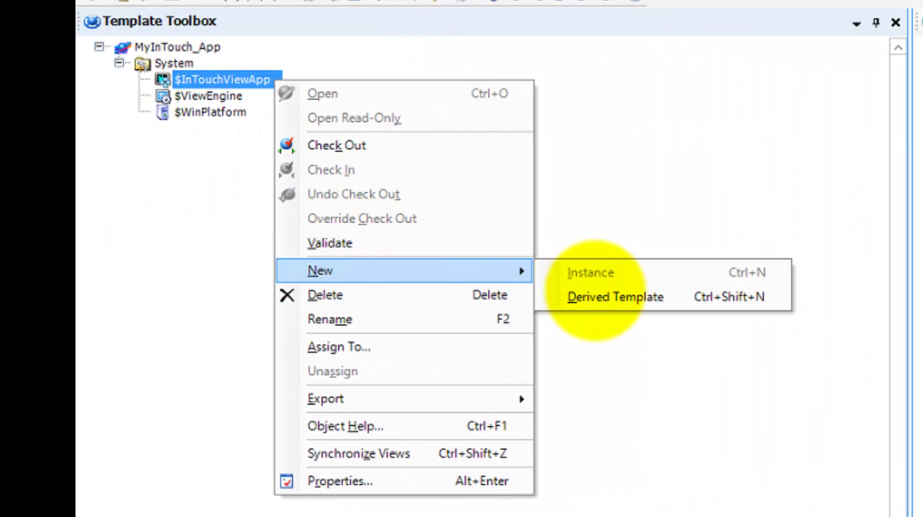
click(596, 294)
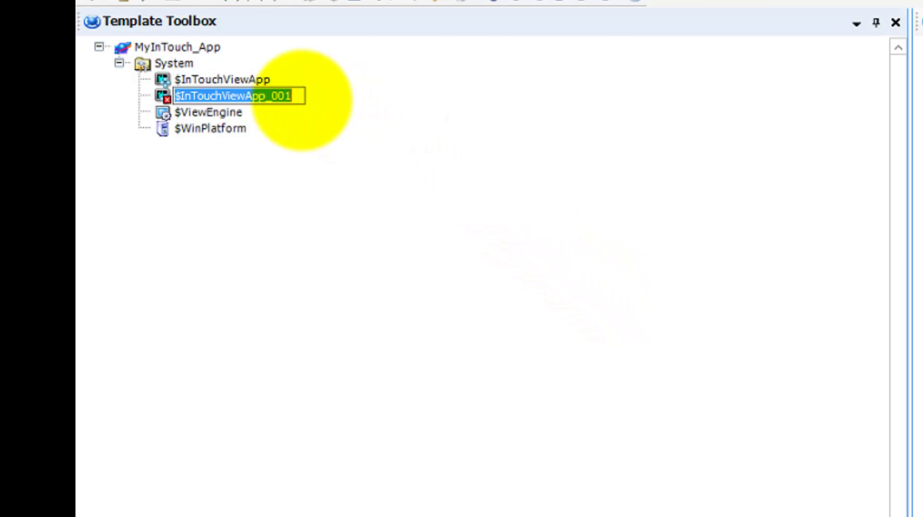
drag(294, 96, 182, 99)
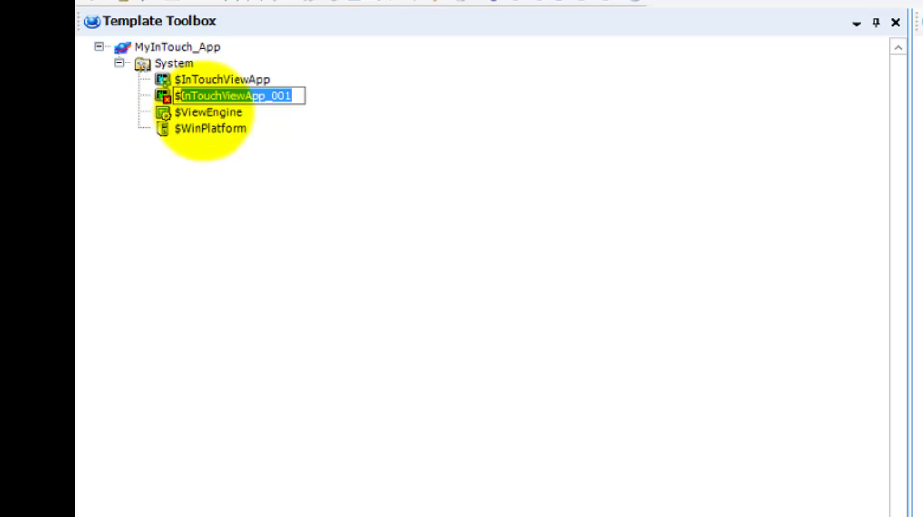
text(Demo_App)
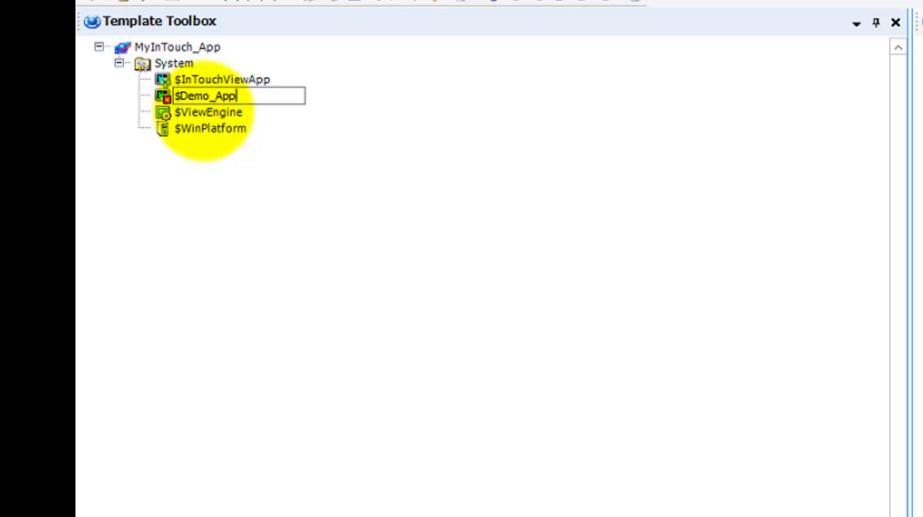
key(Return)
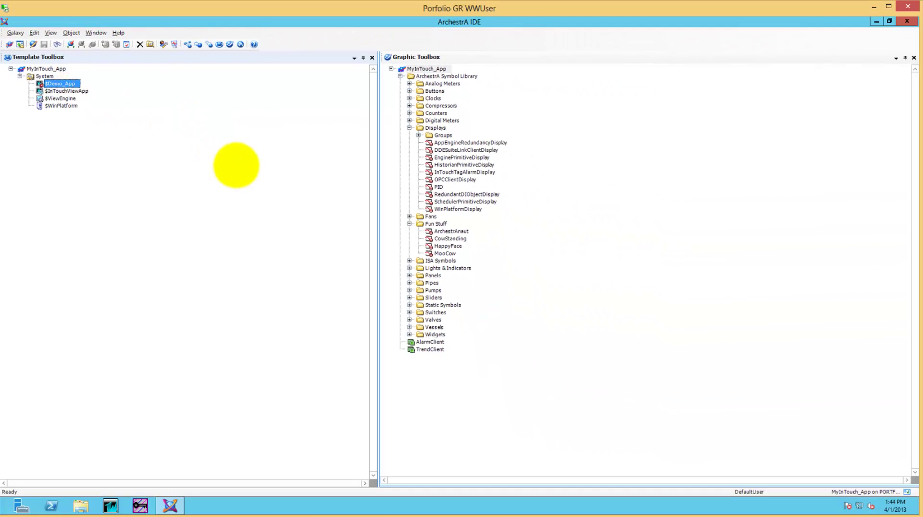
key(ctrl+o)
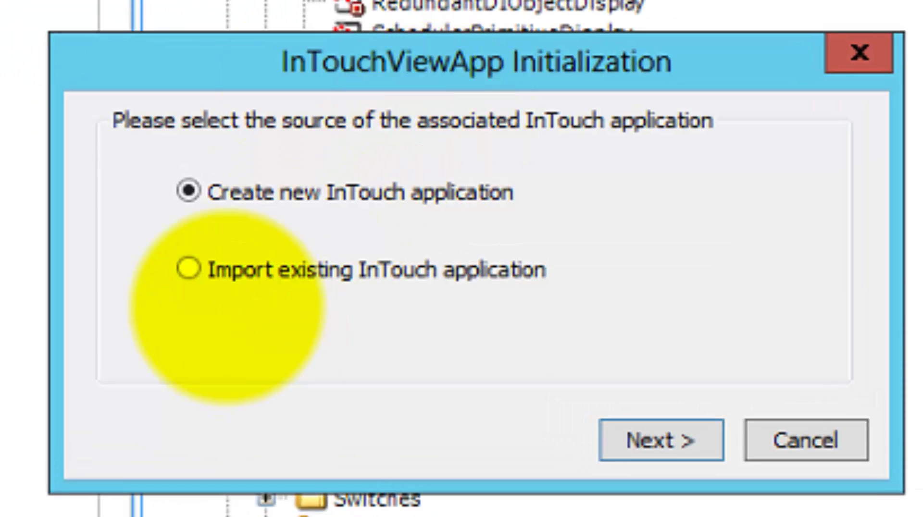
Step: Import the existing demoapp1_1280 InTouch application by browsing to its folder and confirming the path
click(205, 271)
click(692, 435)
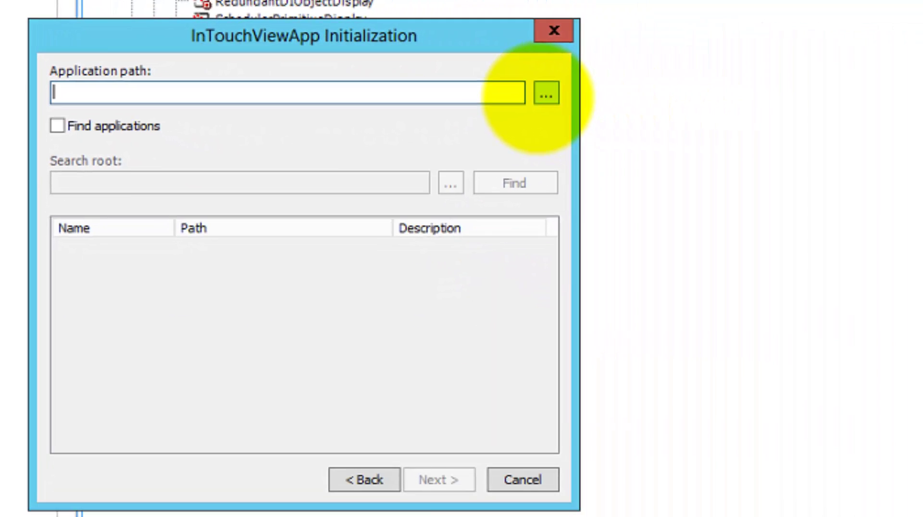
click(744, 126)
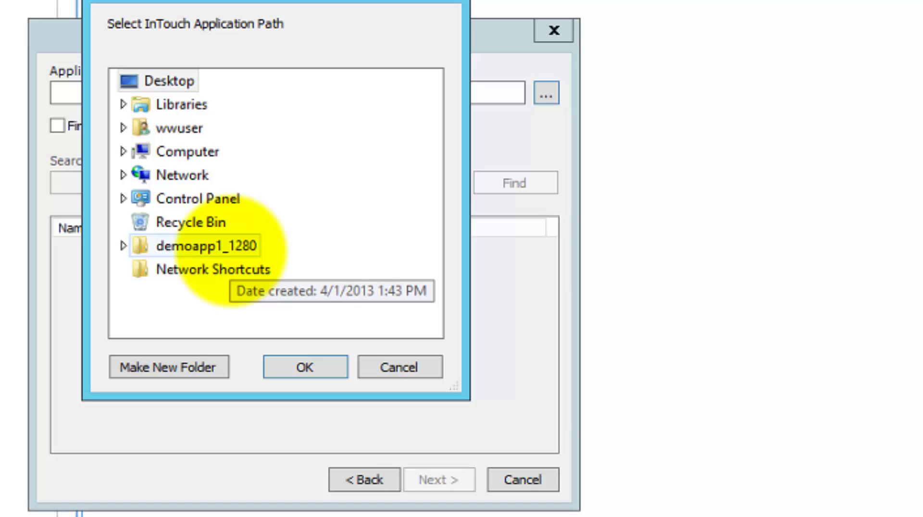
click(232, 250)
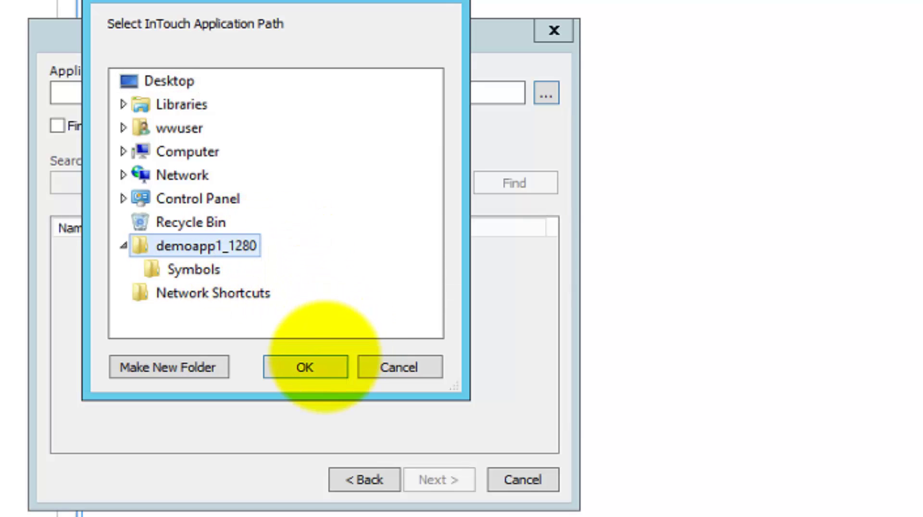
click(319, 362)
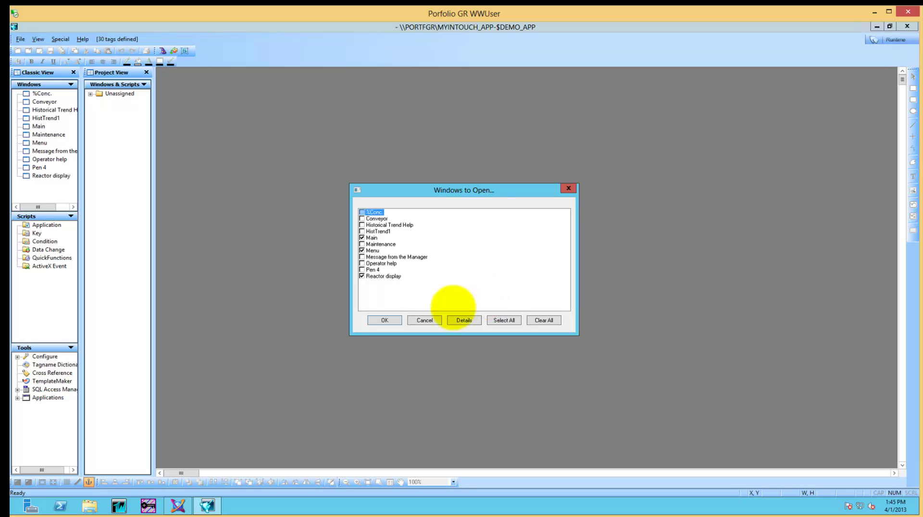
Step: Open the Main, Menu and Reactor display windows and run the Plant 31 application in runtime
click(386, 321)
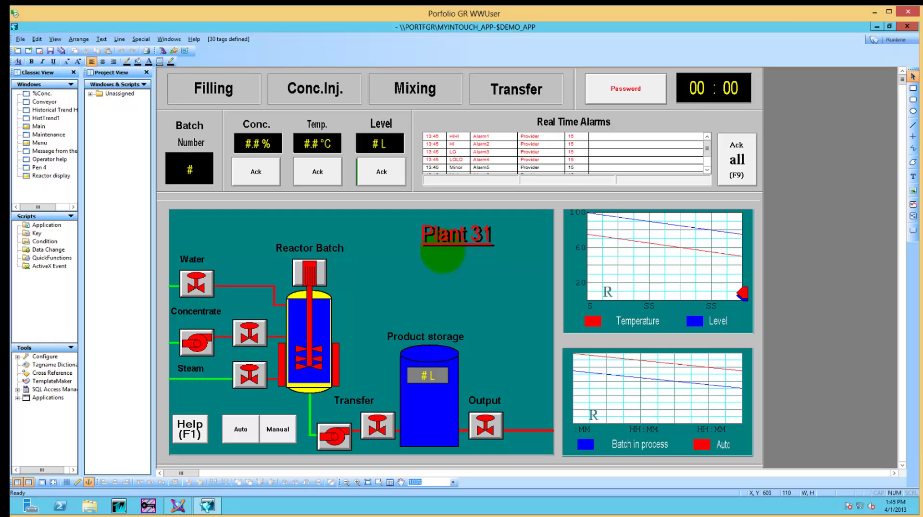
click(886, 41)
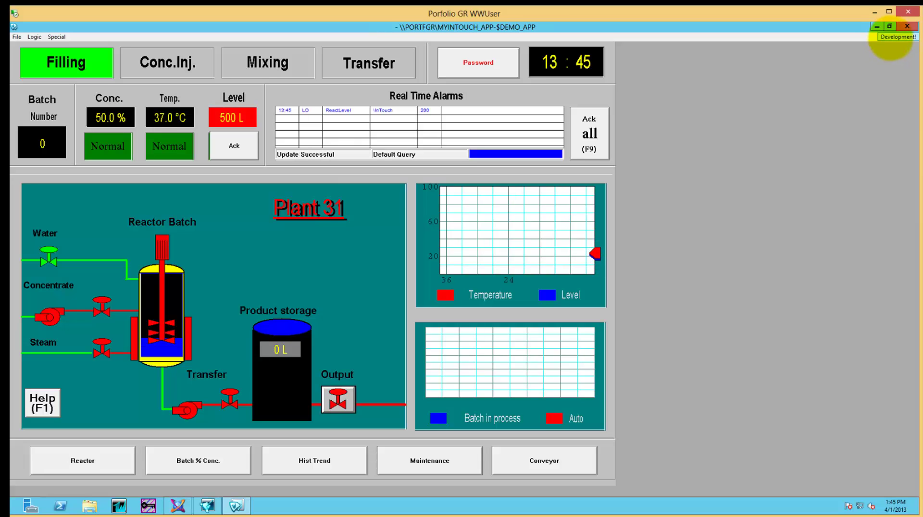
Step: Return to development and browse the Counters, Pipes and Black&Chrome meter symbols, closing without inserting any
click(892, 37)
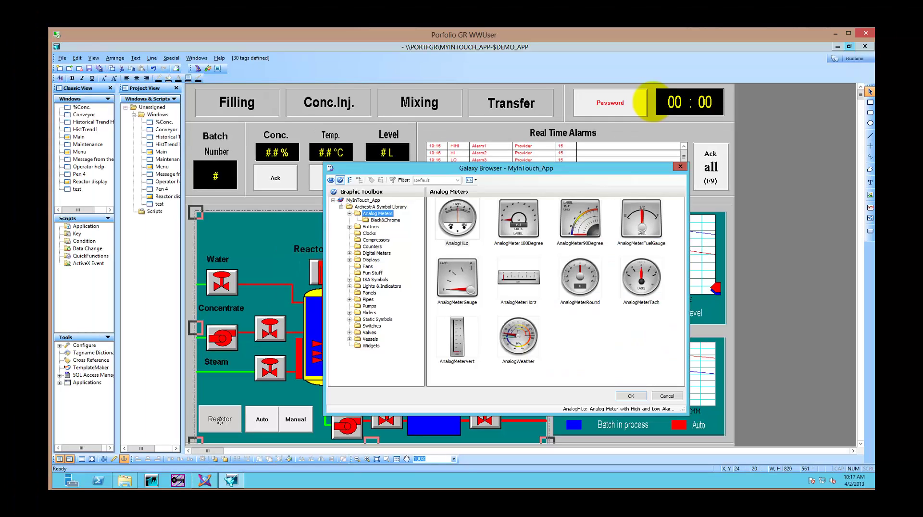
key(Down)
key(Down)
key(Down)
key(Down)
key(Down)
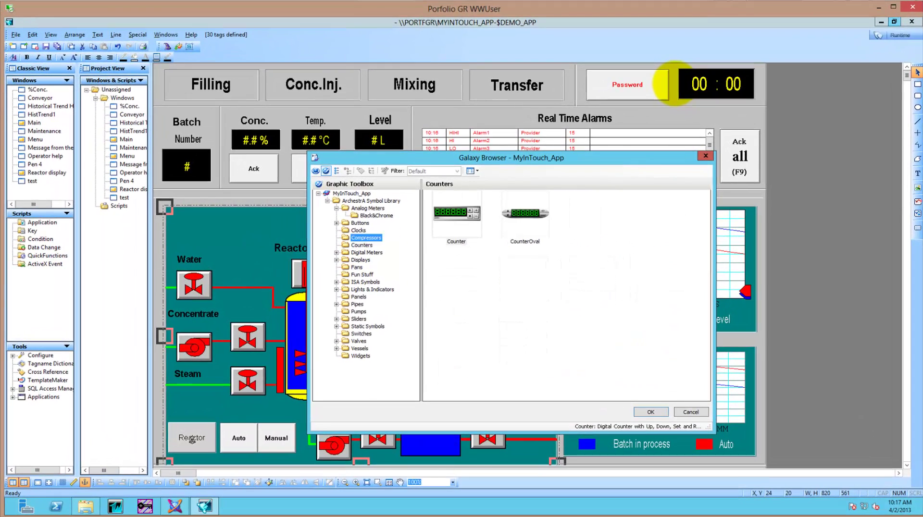
key(Down)
key(Down)
key(Down)
key(Down)
key(Down)
key(Down)
key(Down)
key(Down)
key(Down)
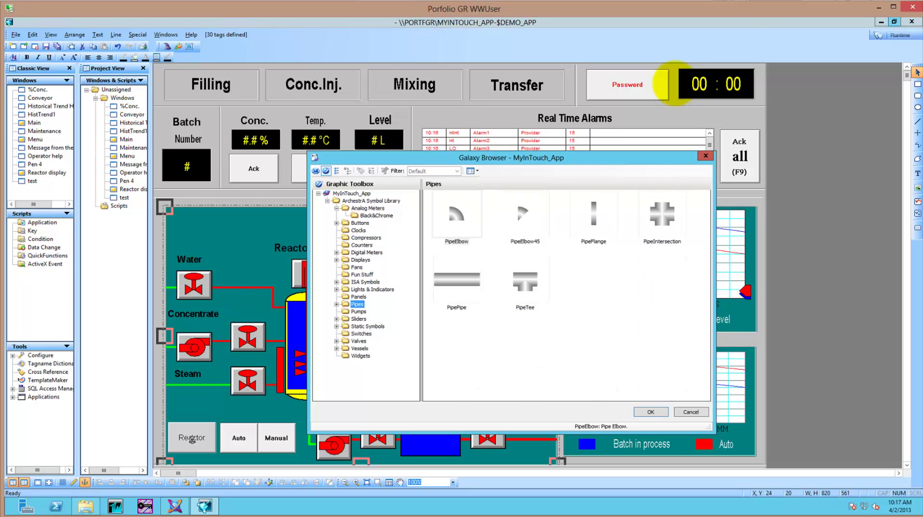
key(Tab)
key(Down)
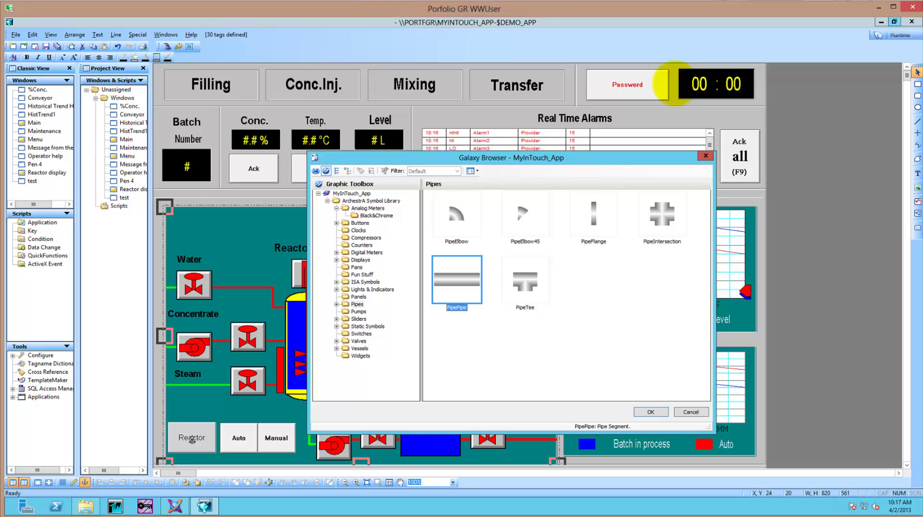
key(shift+Tab)
key(b)
key(Tab)
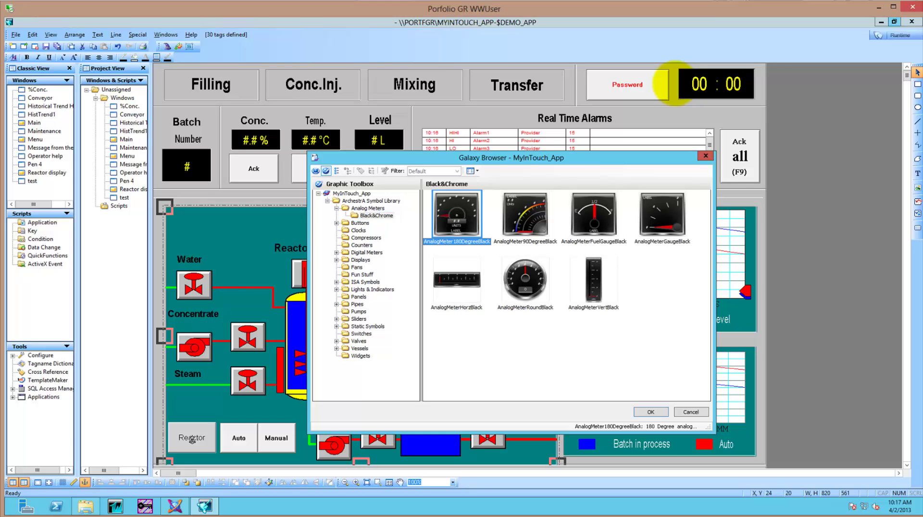
key(Escape)
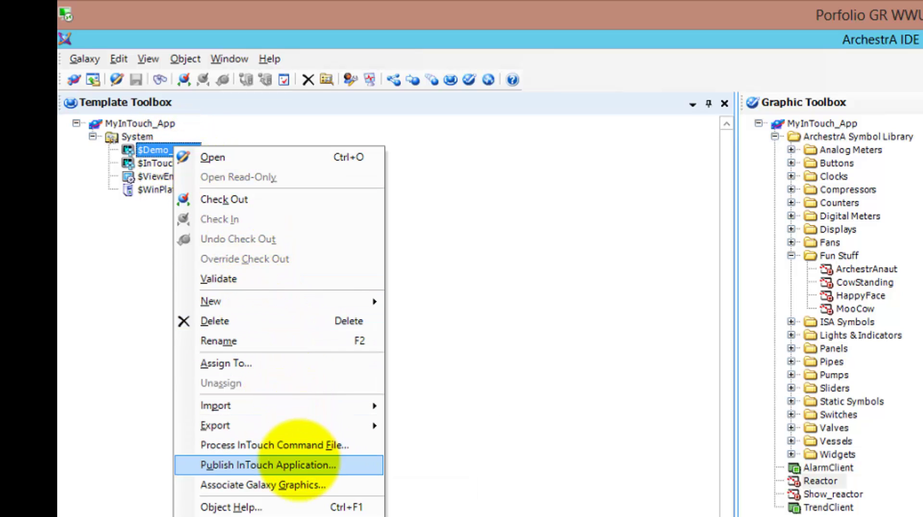
Step: Publish $Demo_App's InTouch application into a new 'My Intouch App' folder under wwuser and close the report
click(299, 461)
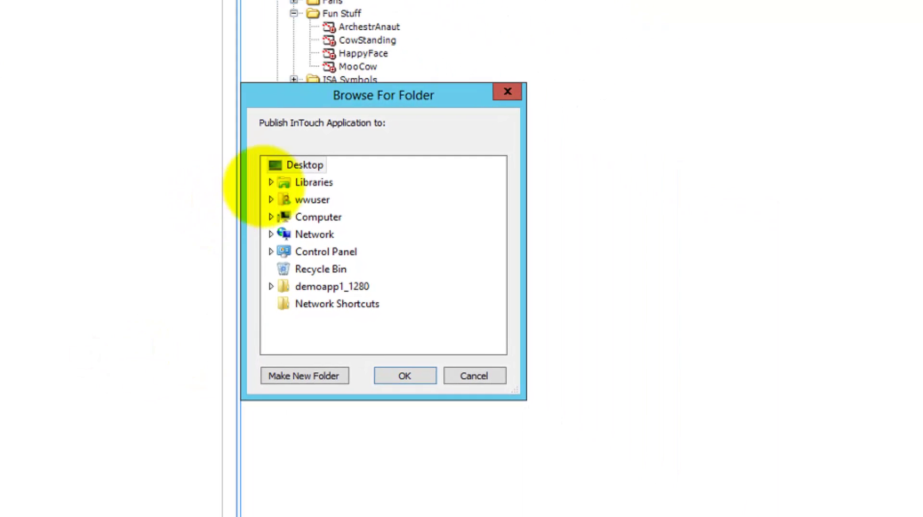
click(271, 198)
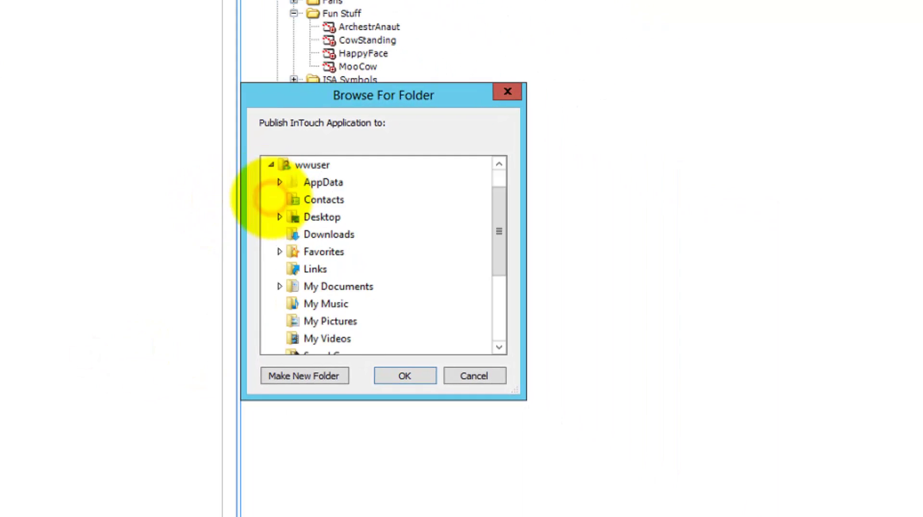
click(298, 163)
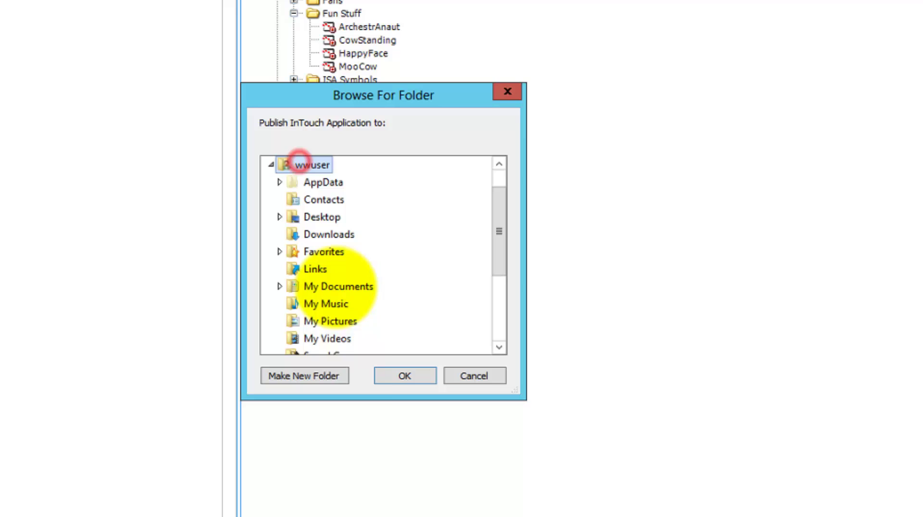
click(330, 376)
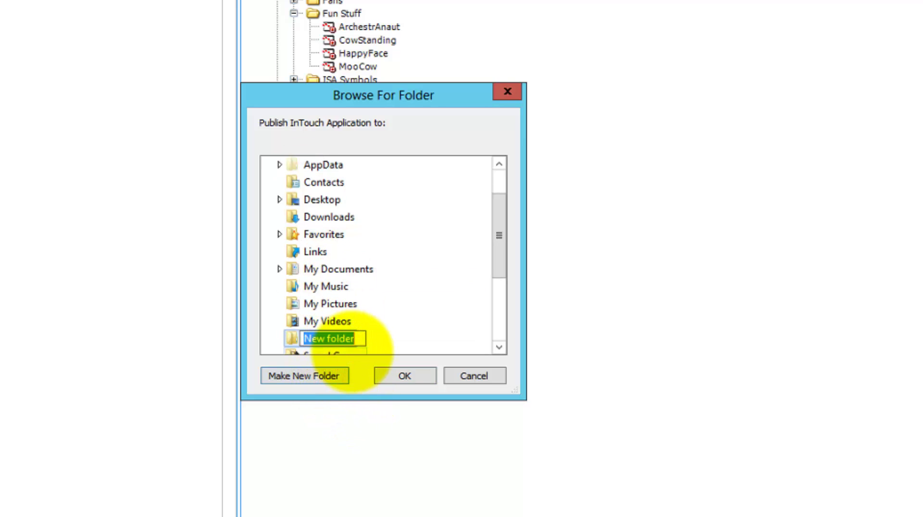
text(My InApp)
key(Left)
key(Left)
key(Left)
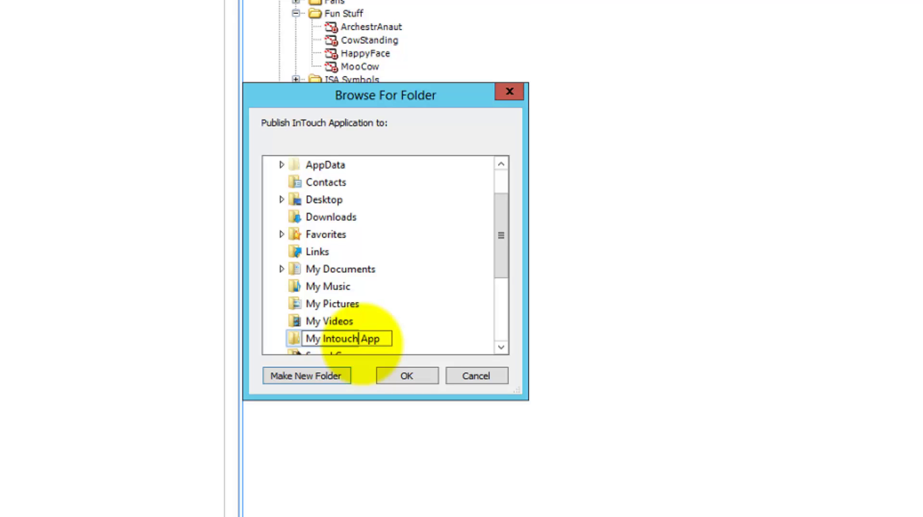
click(402, 340)
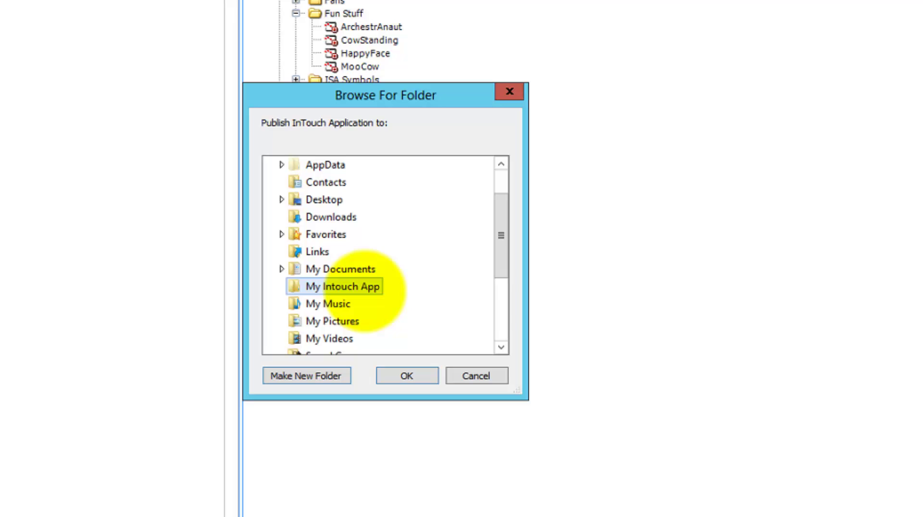
click(411, 375)
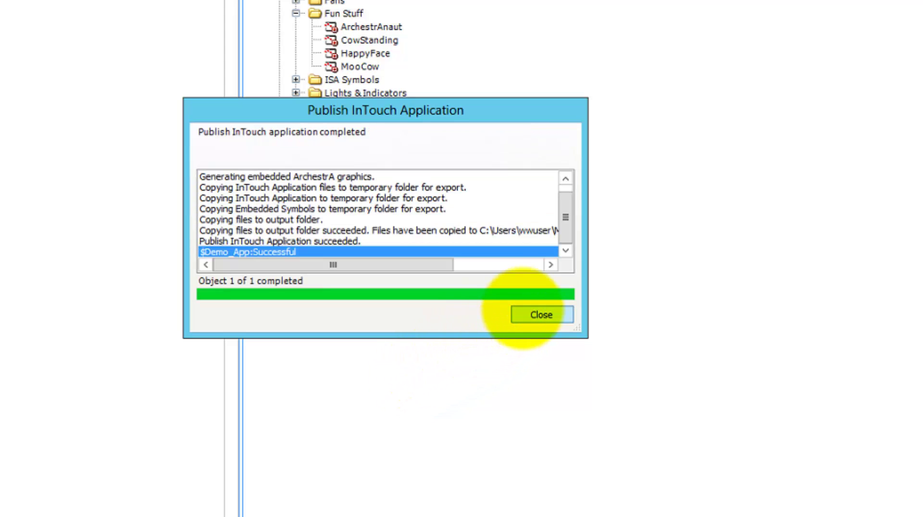
click(523, 312)
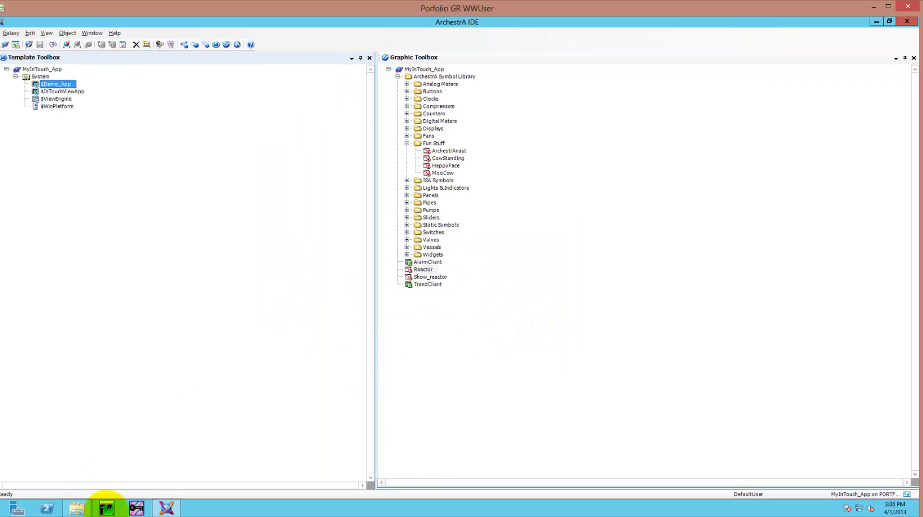
Step: In Application Manager, show the applications as large icons and look through the demo applications
click(106, 508)
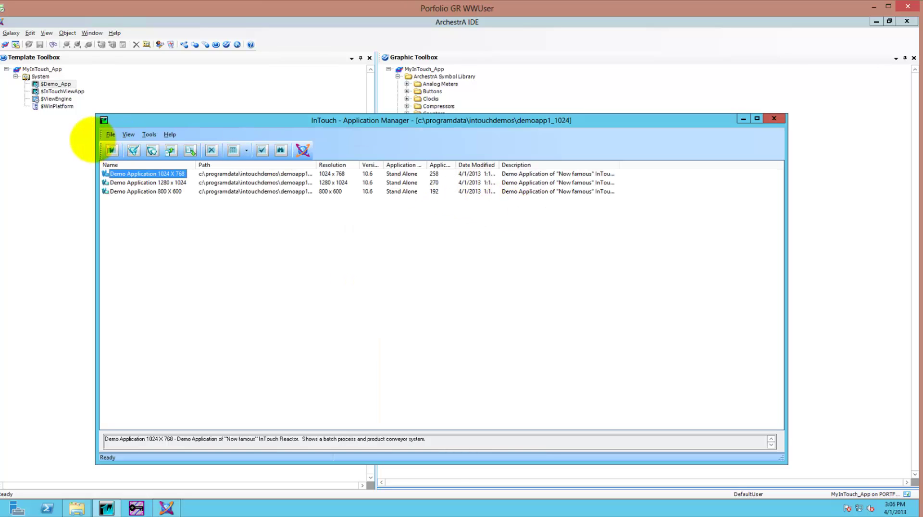
click(128, 135)
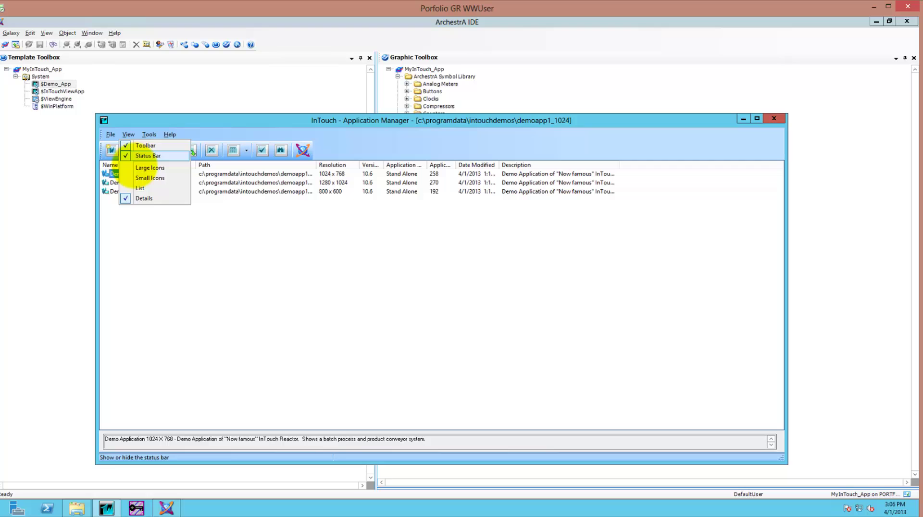
click(144, 167)
click(169, 206)
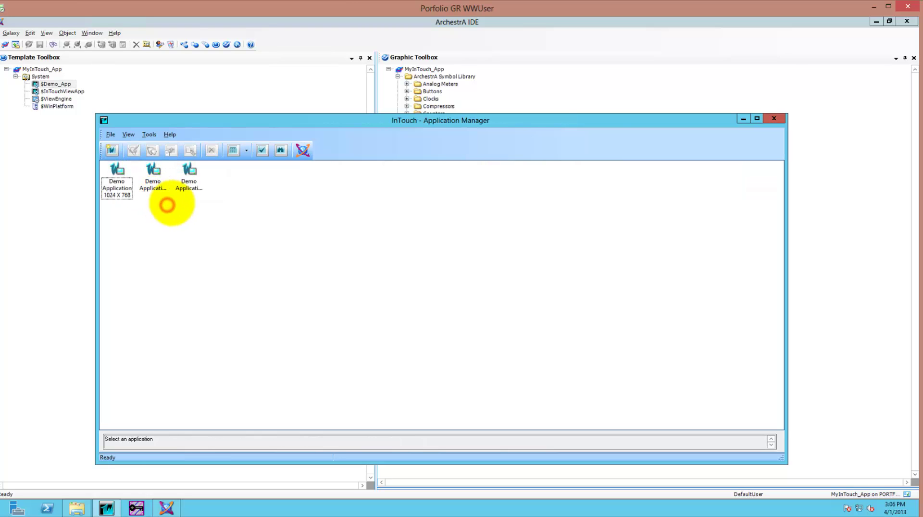
click(190, 180)
click(153, 182)
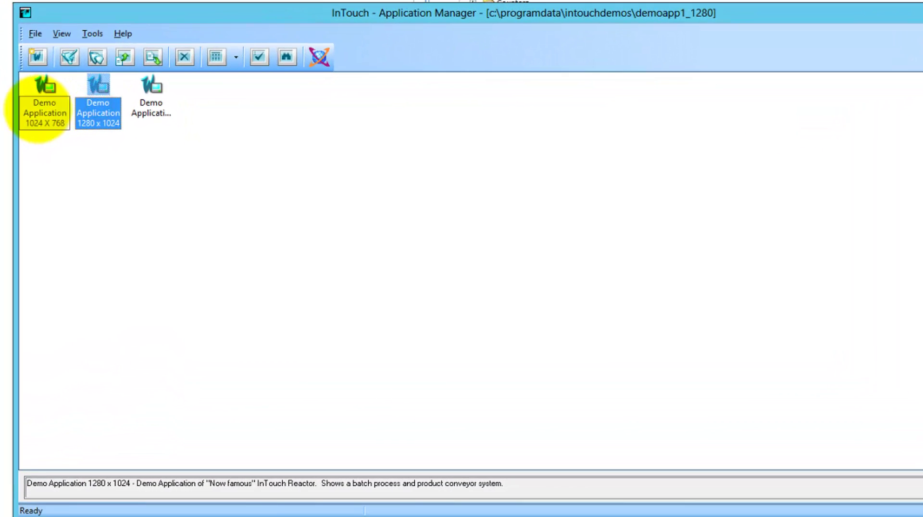
click(69, 122)
Step: Search the wwuser folder for more InTouch applications and clear the selection
click(111, 68)
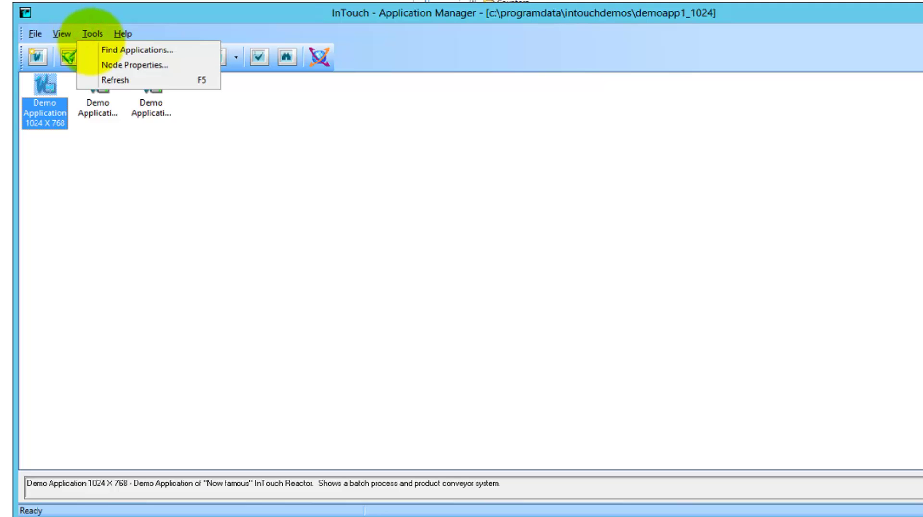
click(110, 49)
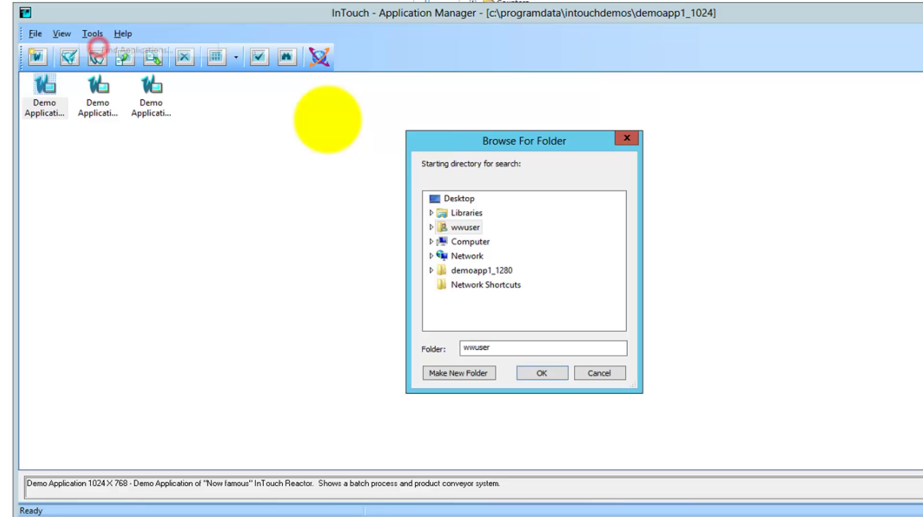
double_click(473, 228)
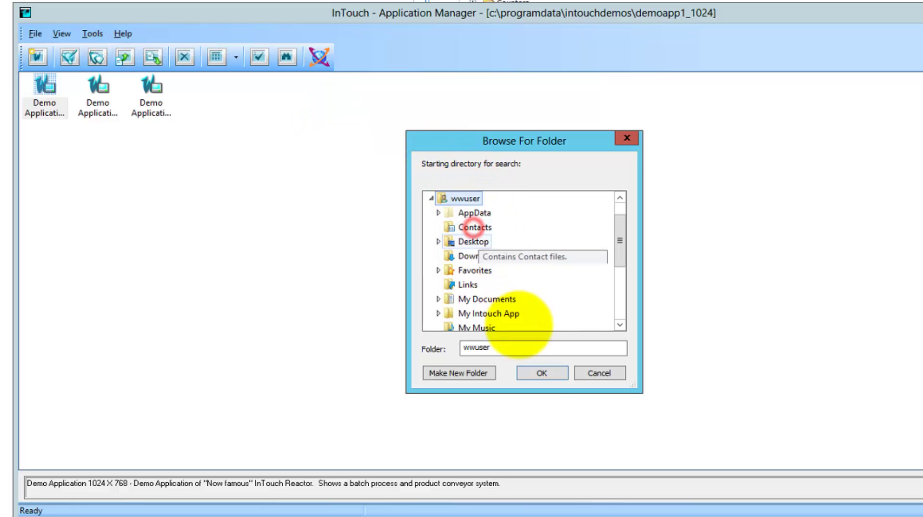
click(540, 373)
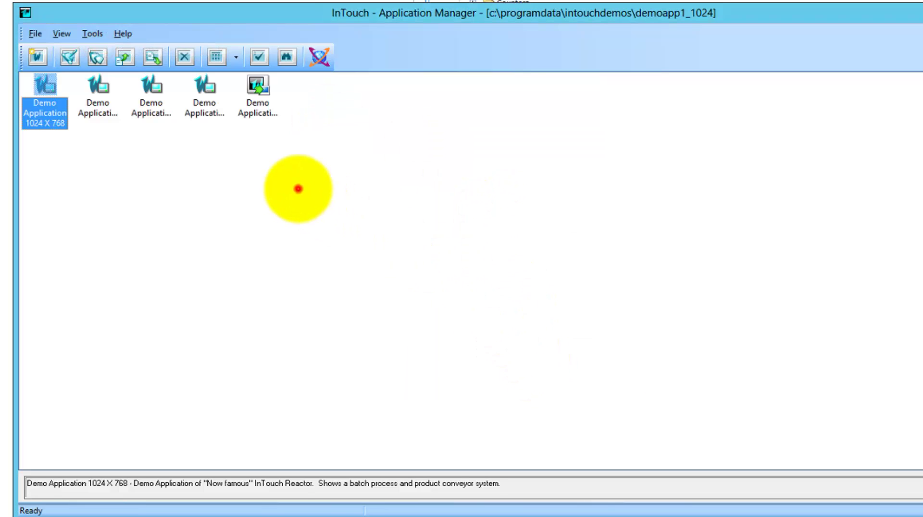
click(298, 187)
Step: Select the fifth Demo Application, then create a WinPlatform_001 instance from $WinPlatform
click(271, 111)
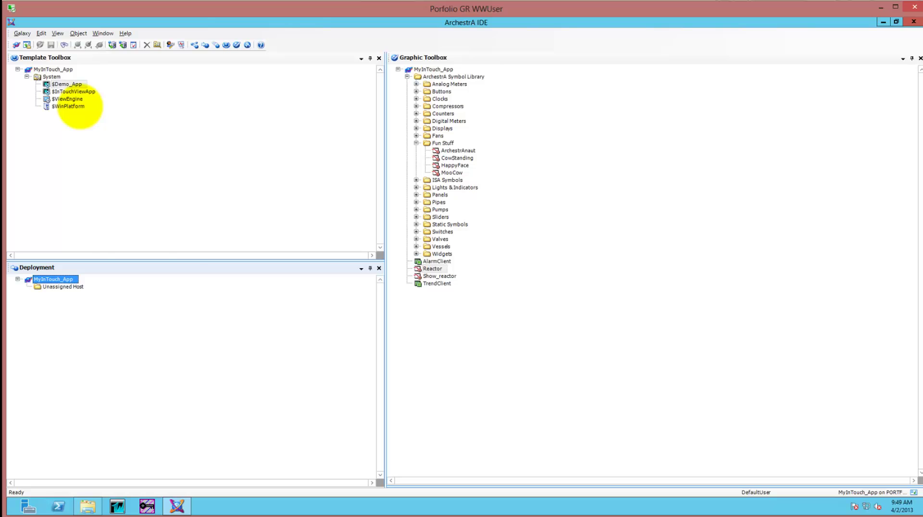
mouse_move(126, 190)
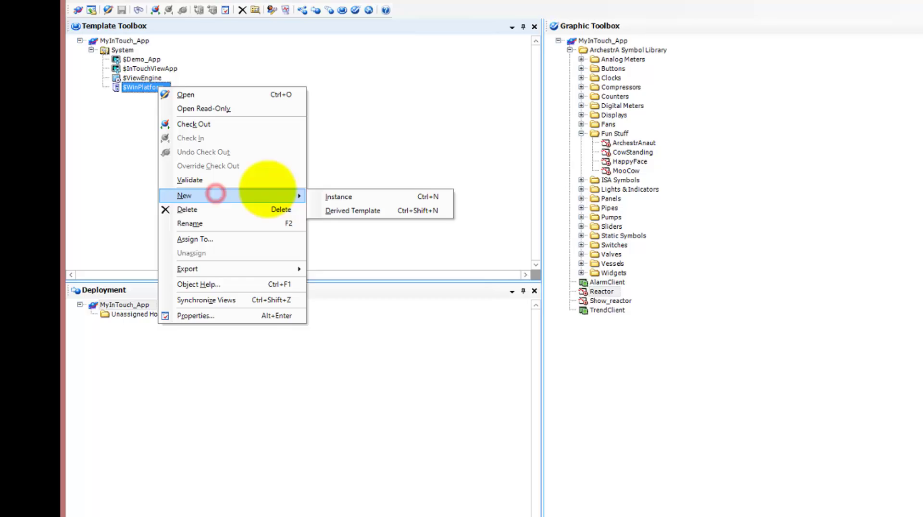
click(358, 197)
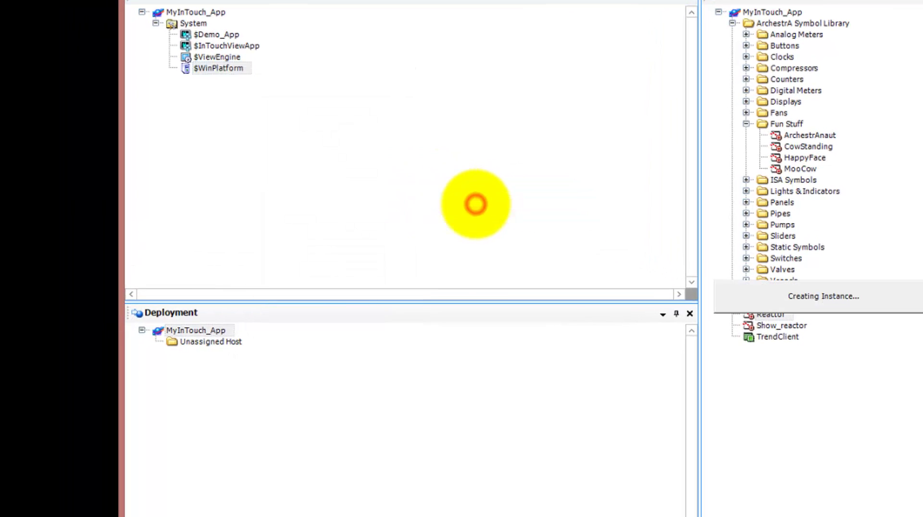
click(425, 330)
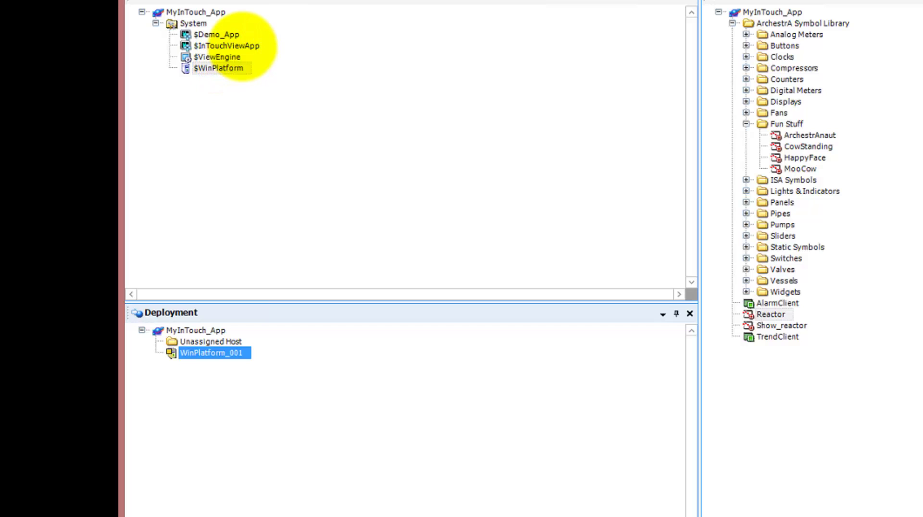
Step: Create ViewEngine_001 from $ViewEngine and host it on WinPlatform_001
click(231, 56)
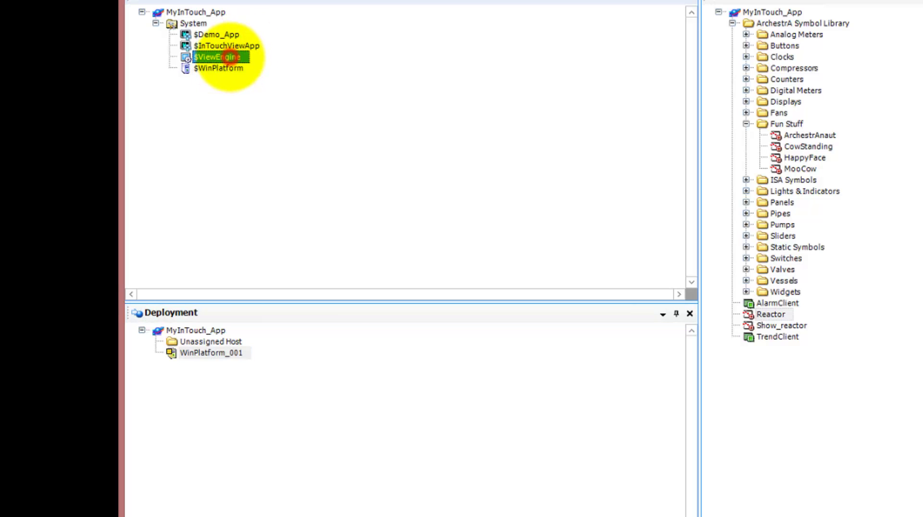
right_click(230, 57)
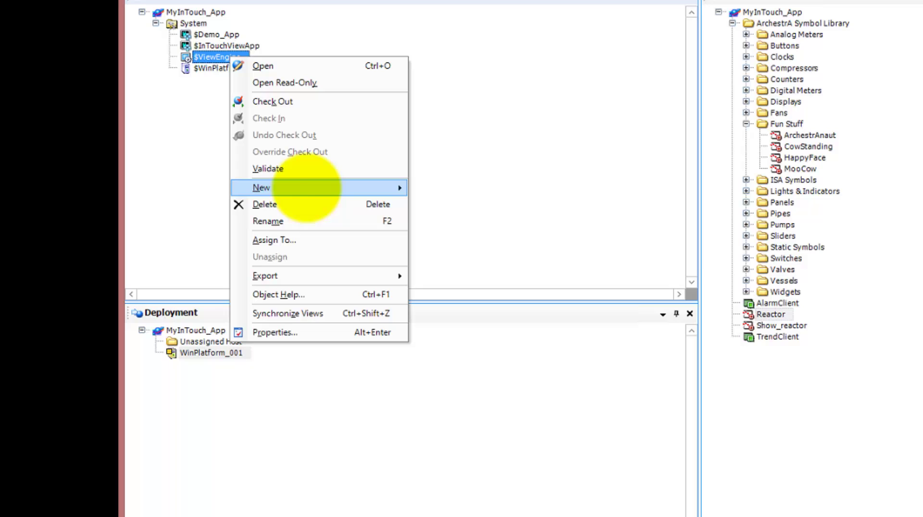
mouse_move(306, 188)
click(439, 189)
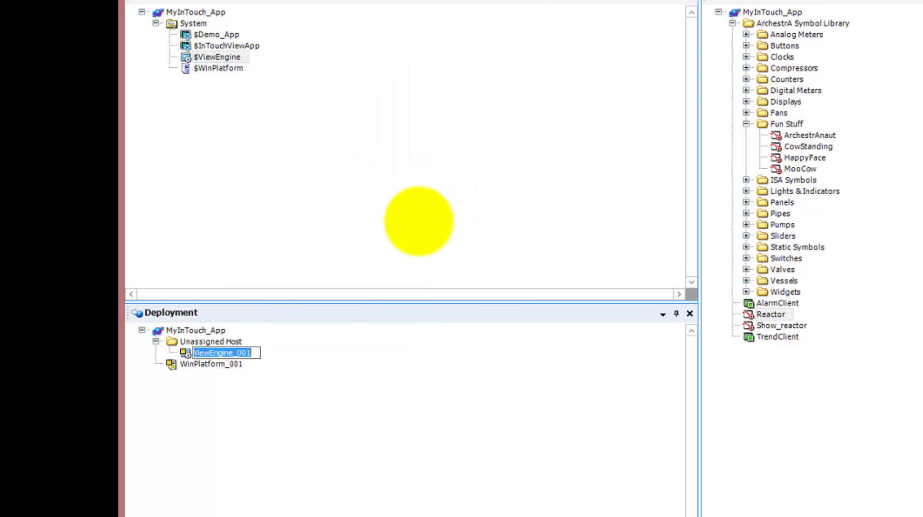
click(295, 342)
mouse_move(223, 353)
mouse_down()
mouse_move(242, 366)
mouse_move(216, 363)
mouse_up()
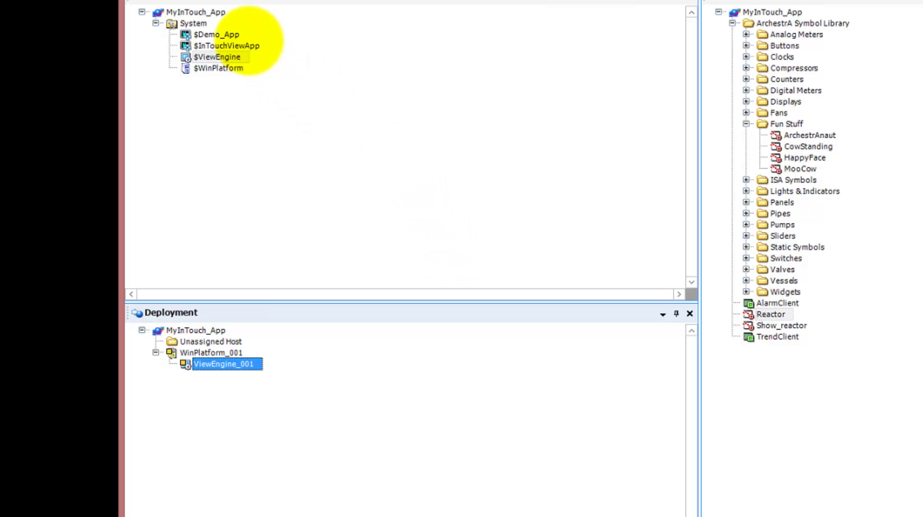
Step: Create Demo_App_001 from $Demo_App and host it on ViewEngine_001
right_click(236, 34)
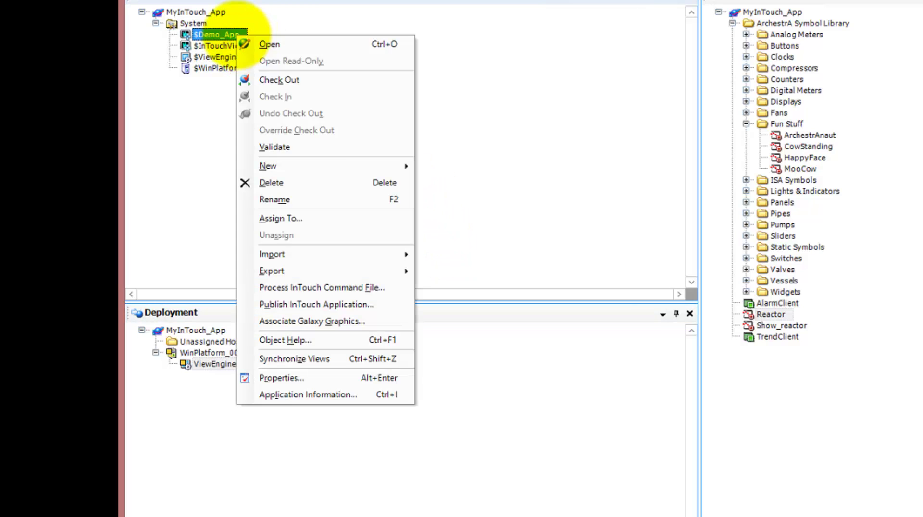
click(313, 165)
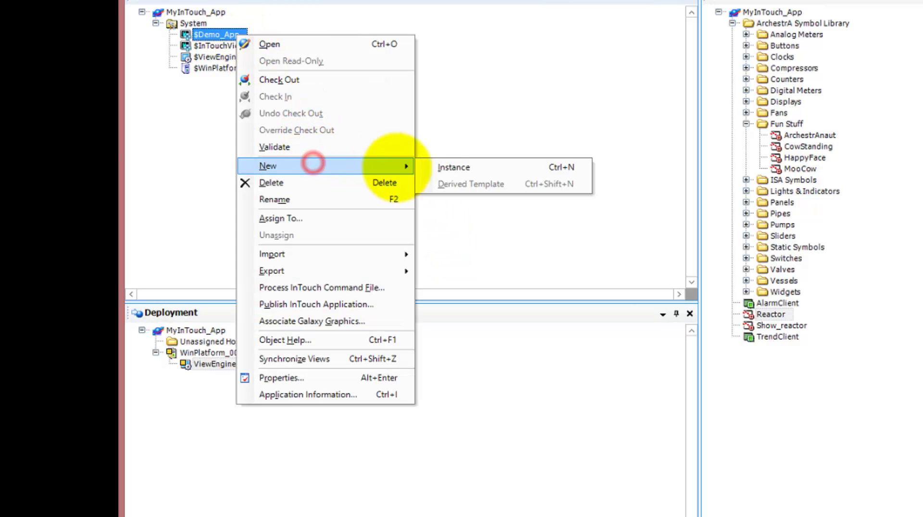
click(439, 168)
click(338, 336)
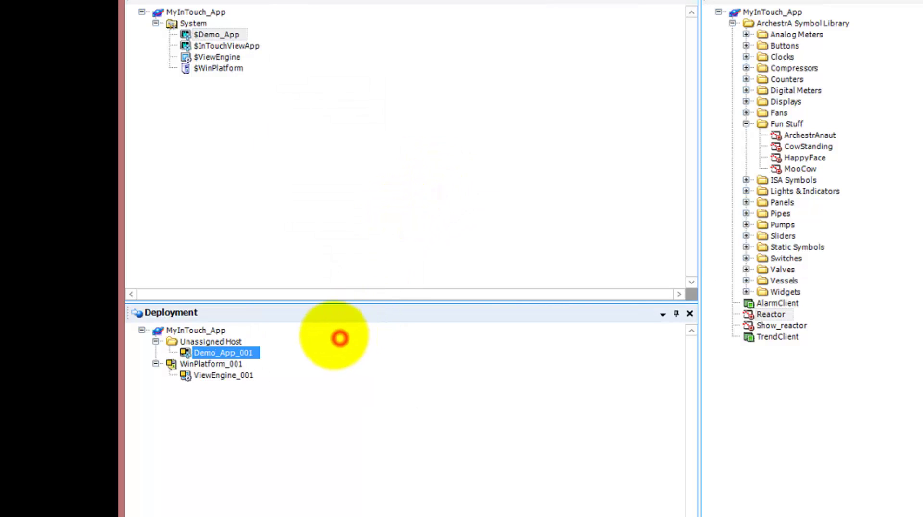
drag(250, 350, 233, 377)
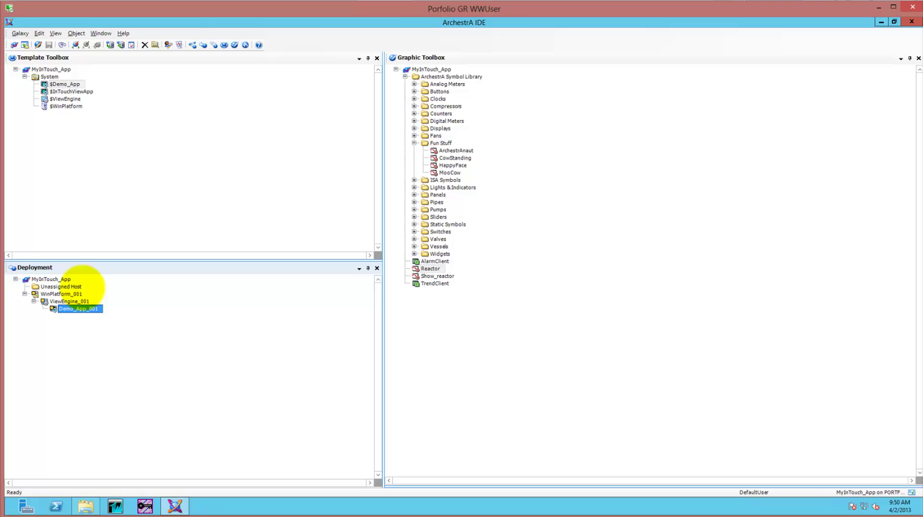
Step: Deploy WinPlatform_001 and everything it hosts, closing the report when deployment finishes
click(69, 286)
right_click(65, 294)
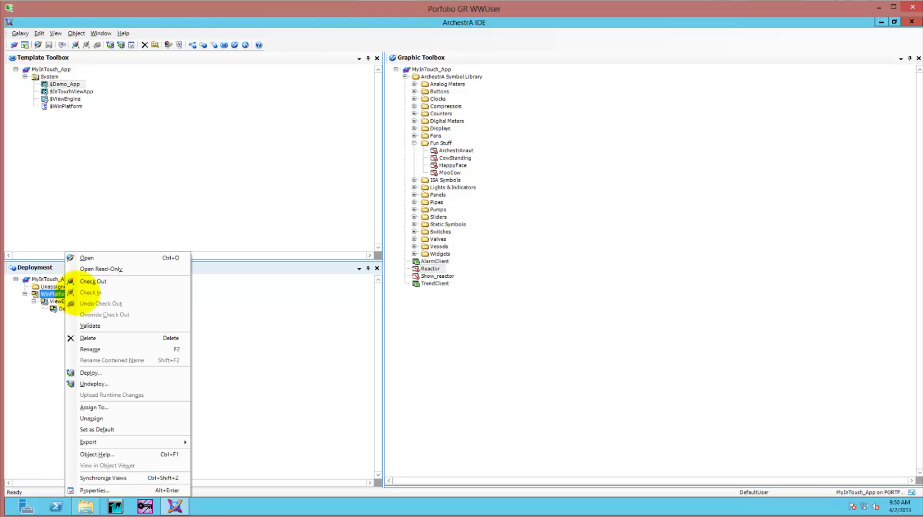
click(106, 373)
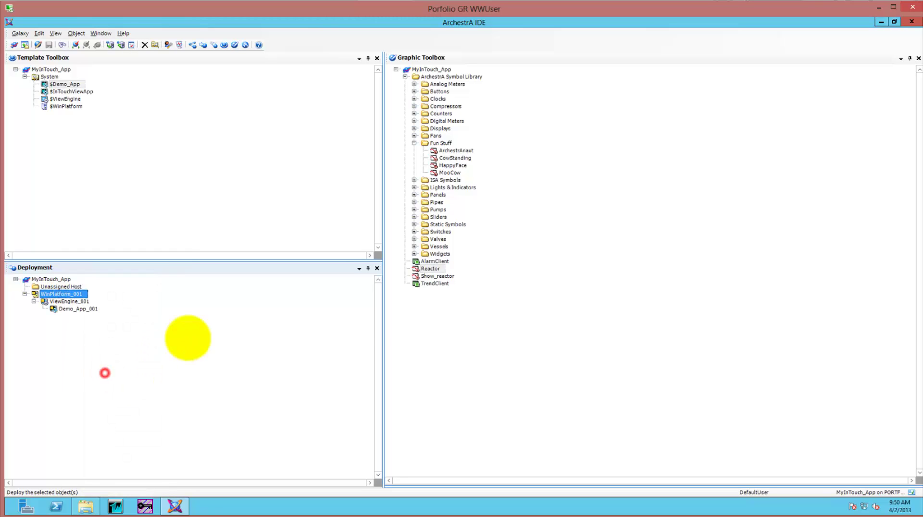
click(516, 325)
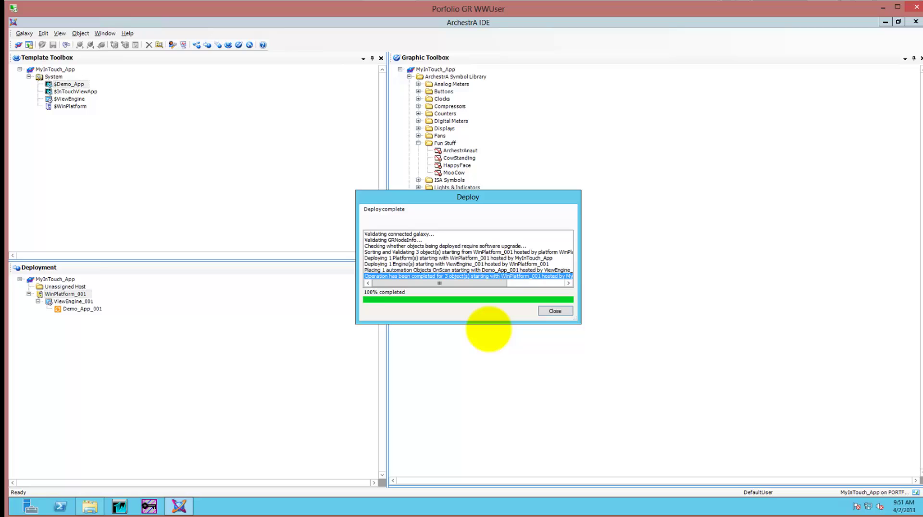
click(555, 311)
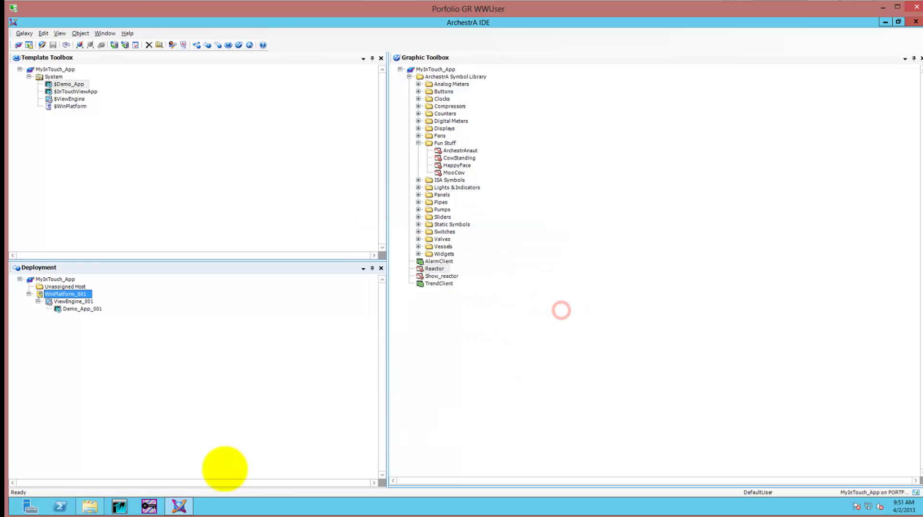
click(120, 505)
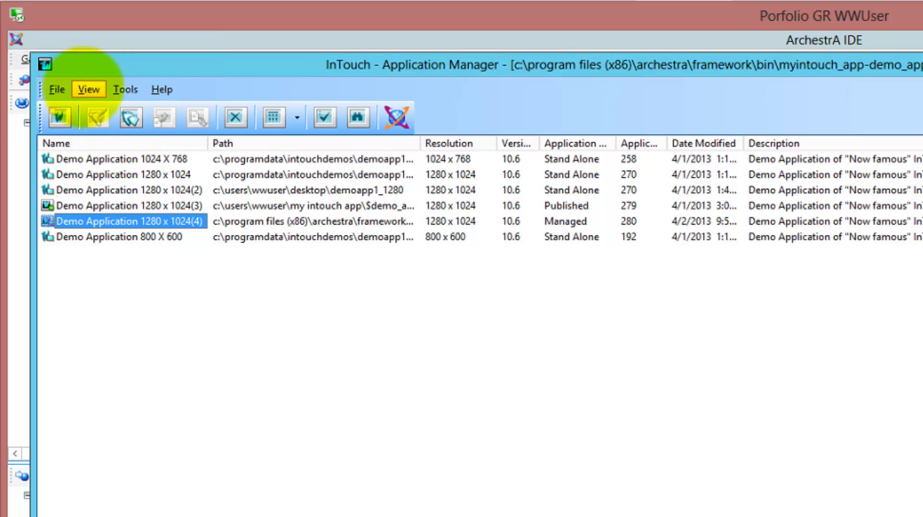
Step: Switch the application list to Large Icons and select Demo Application 1280 x 1024(4)
click(85, 87)
click(112, 149)
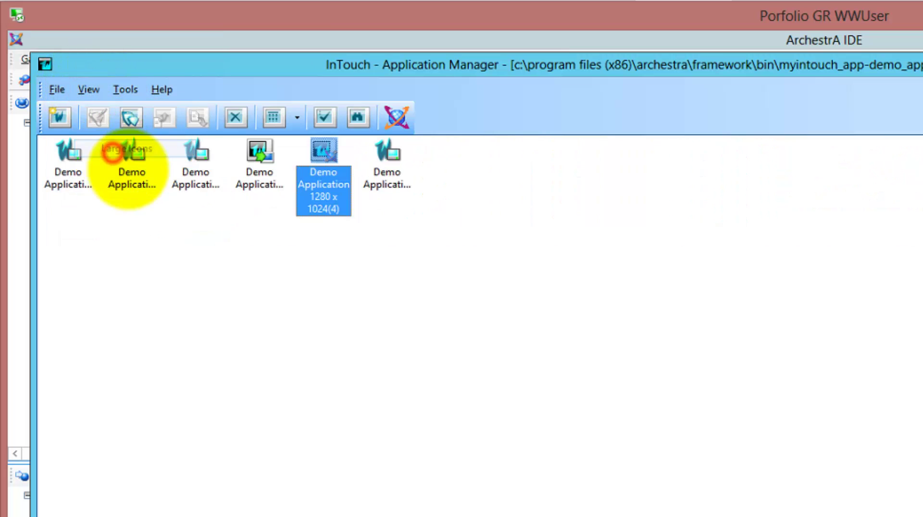
click(391, 206)
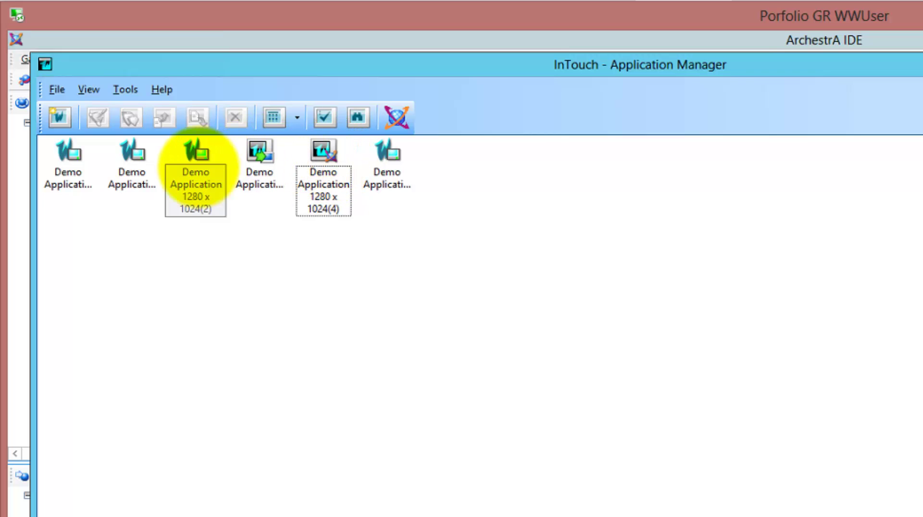
click(329, 161)
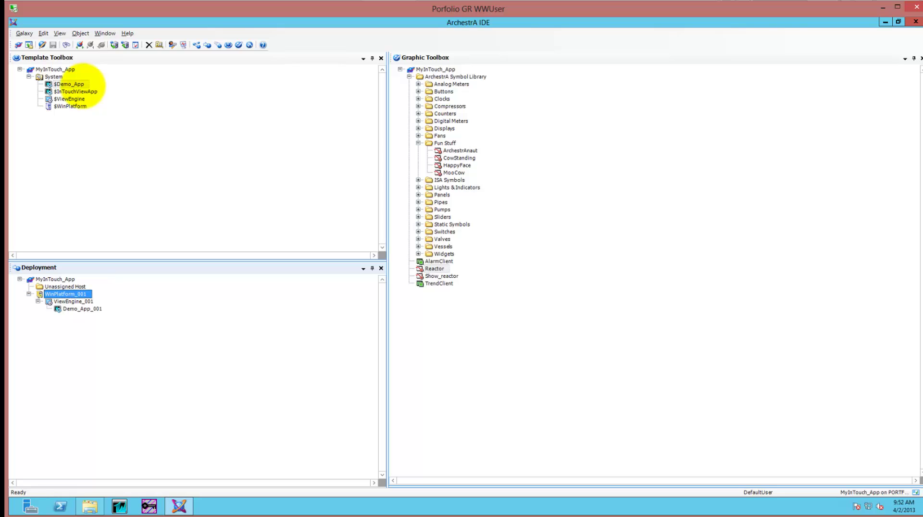
Step: Open $Demo_App's windows in WindowMaker, inspect the Plant 31 graphic, then close WindowMaker
double_click(82, 86)
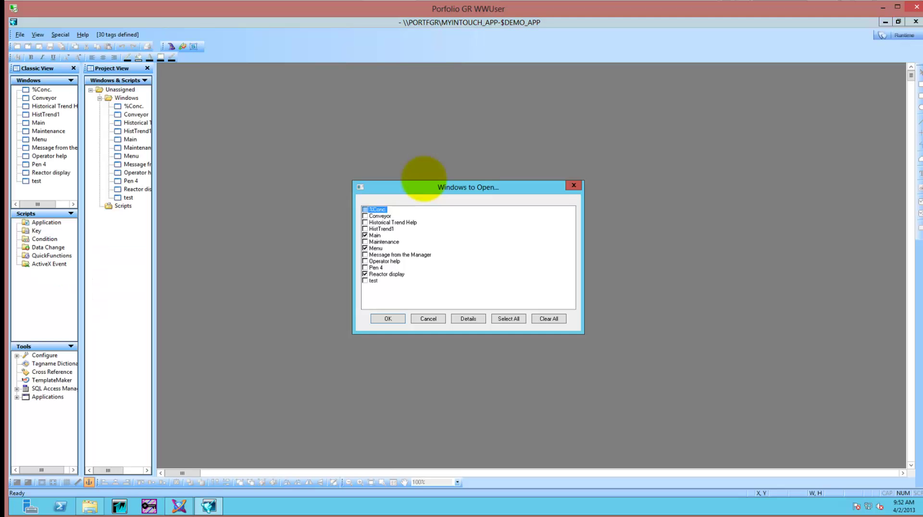
click(389, 319)
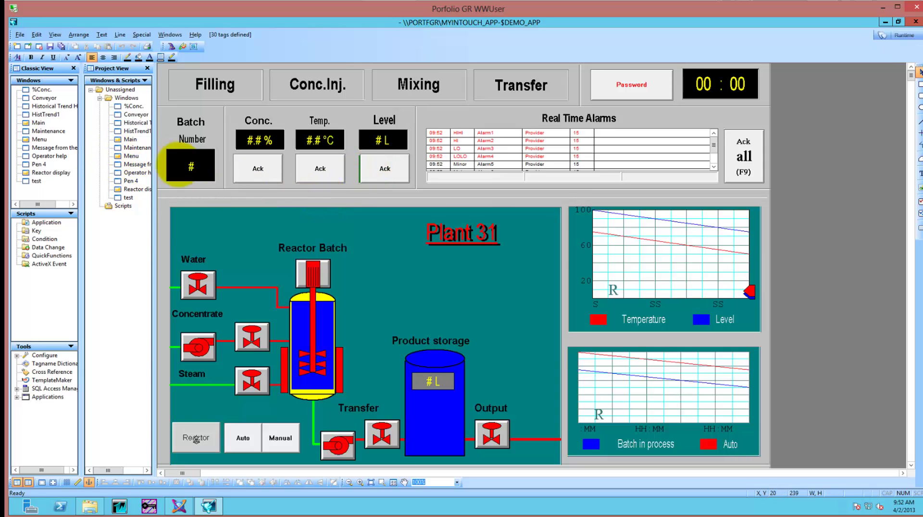
click(323, 231)
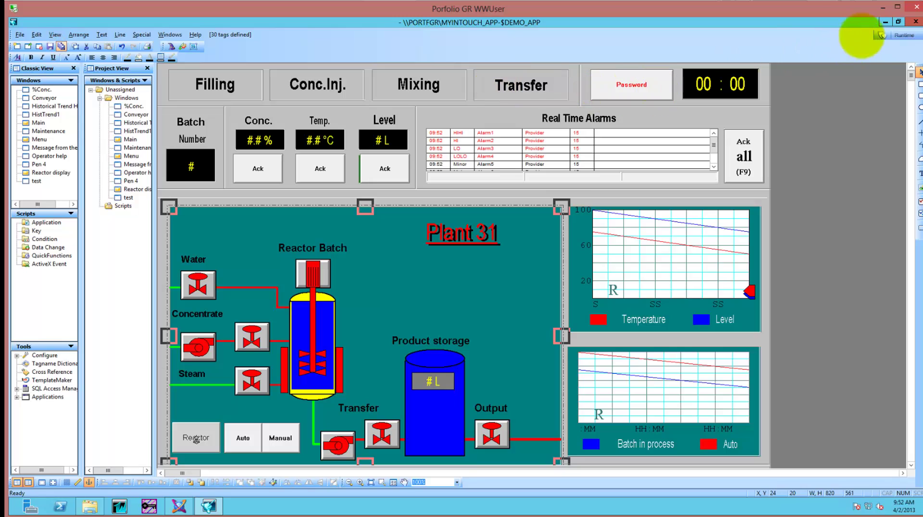
click(915, 21)
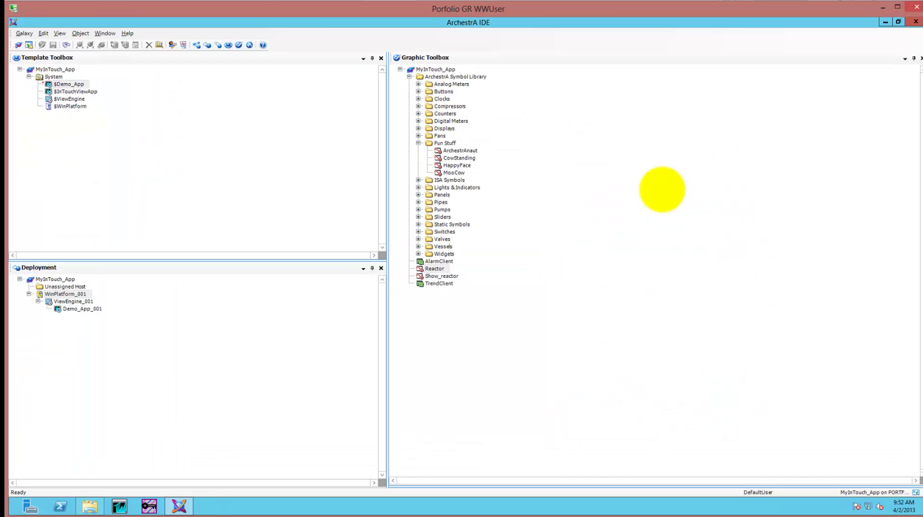
Step: Check in $Demo_App and redeploy Demo_App_001, closing both completion reports
click(482, 304)
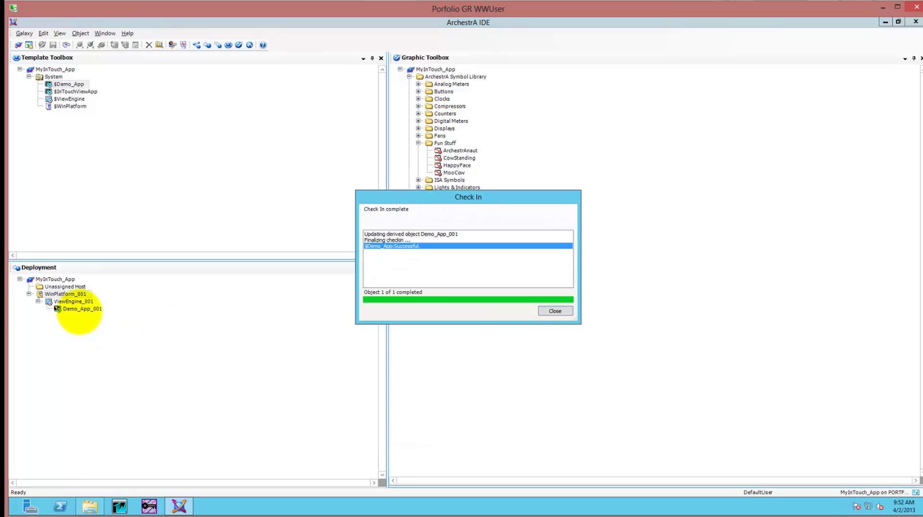
click(555, 311)
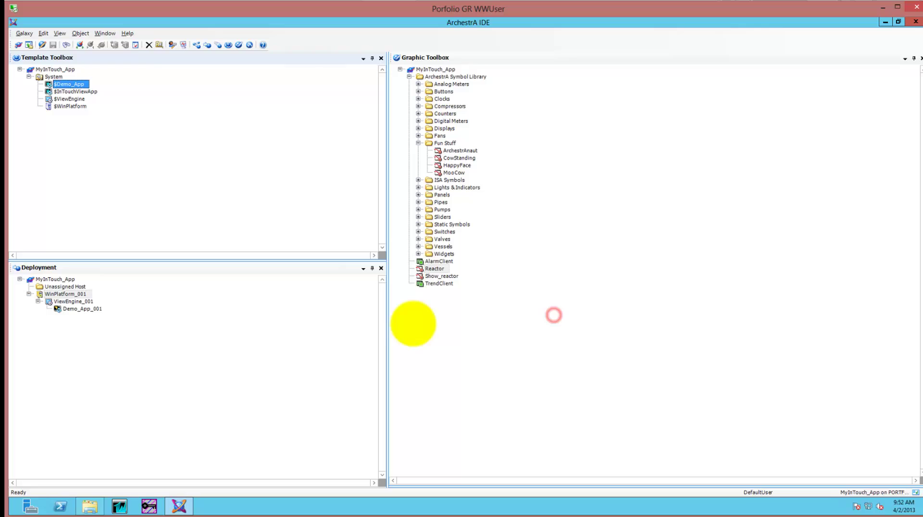
right_click(93, 308)
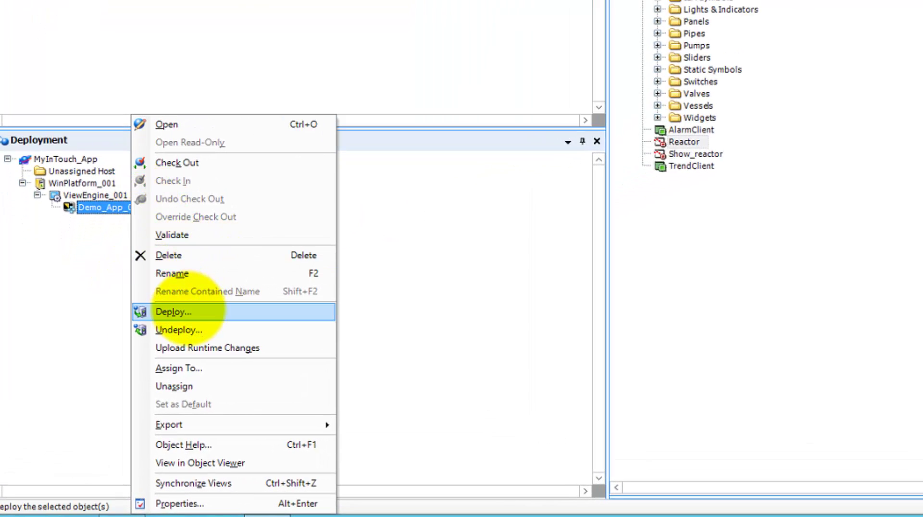
click(188, 310)
click(844, 238)
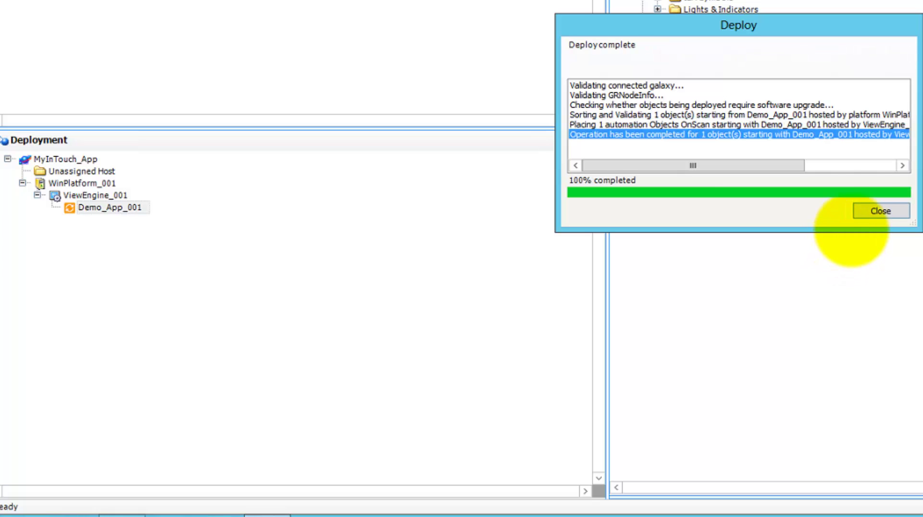
click(863, 211)
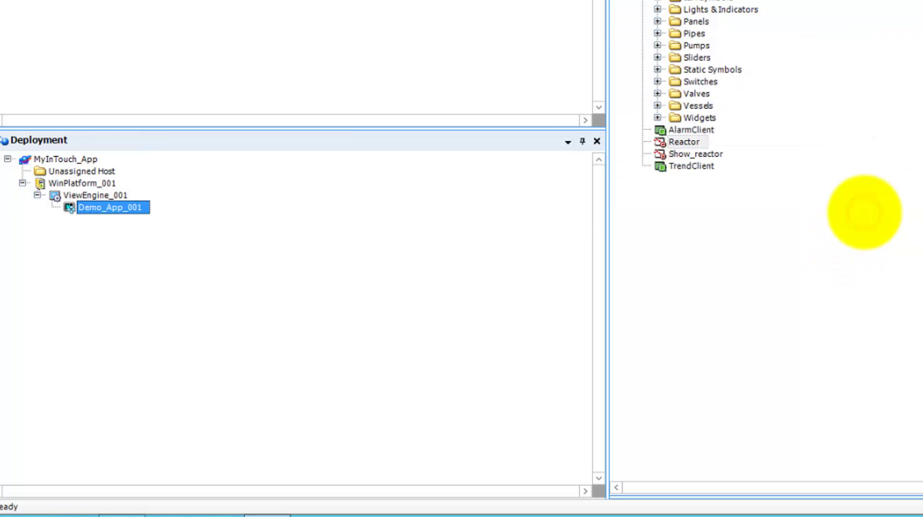